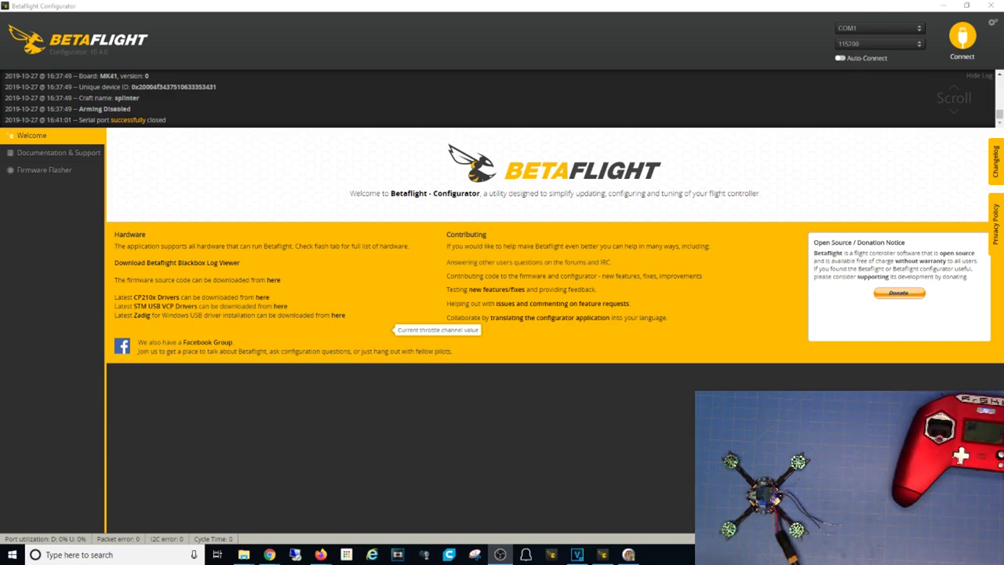
- Connect to the flight controller on COM11 at 115200 baud and view its serial port settings
click(962, 38)
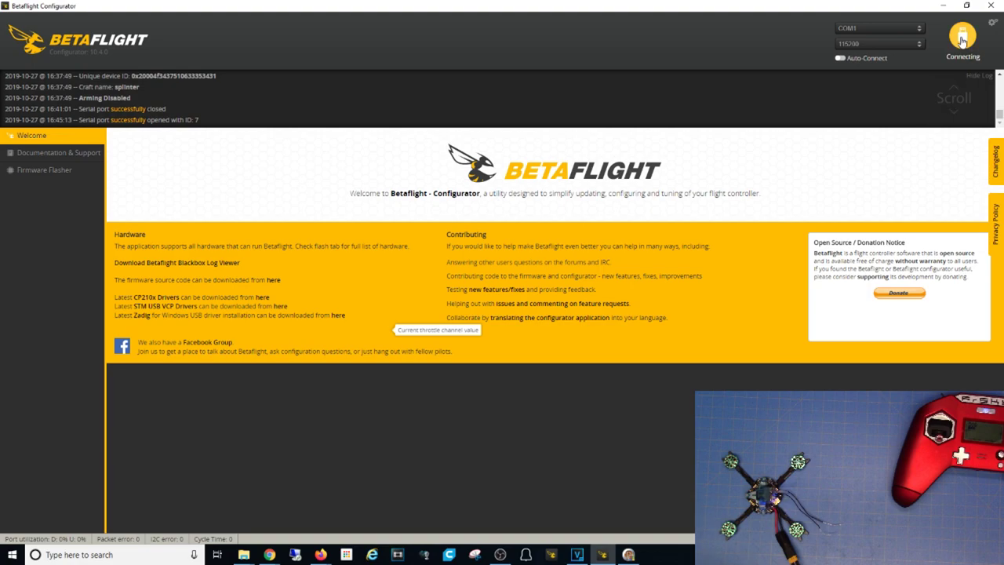
click(962, 41)
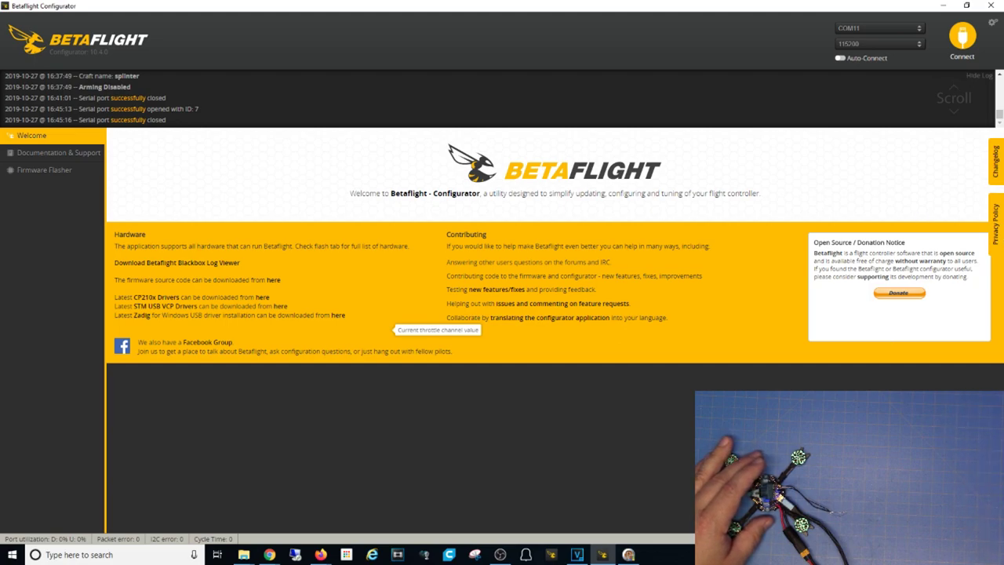
click(950, 53)
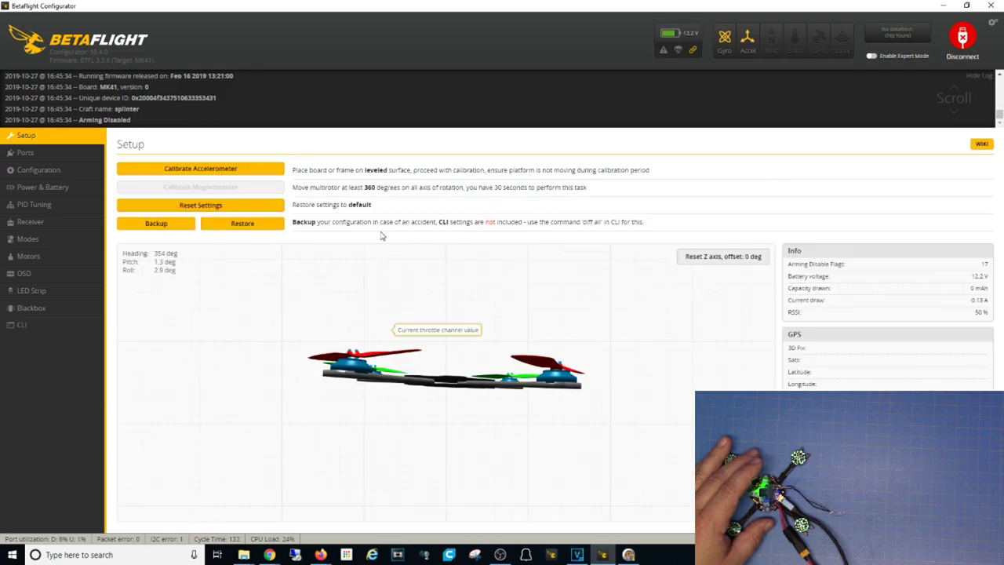
click(79, 154)
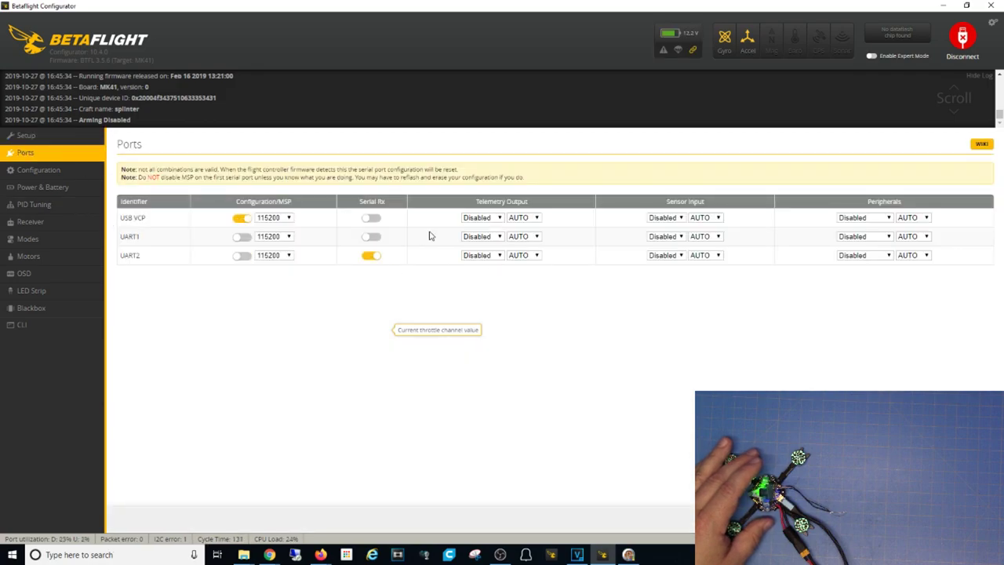
- Try the AETR1234 channel map in the receiver settings, and restore TAER1234 and save
click(57, 226)
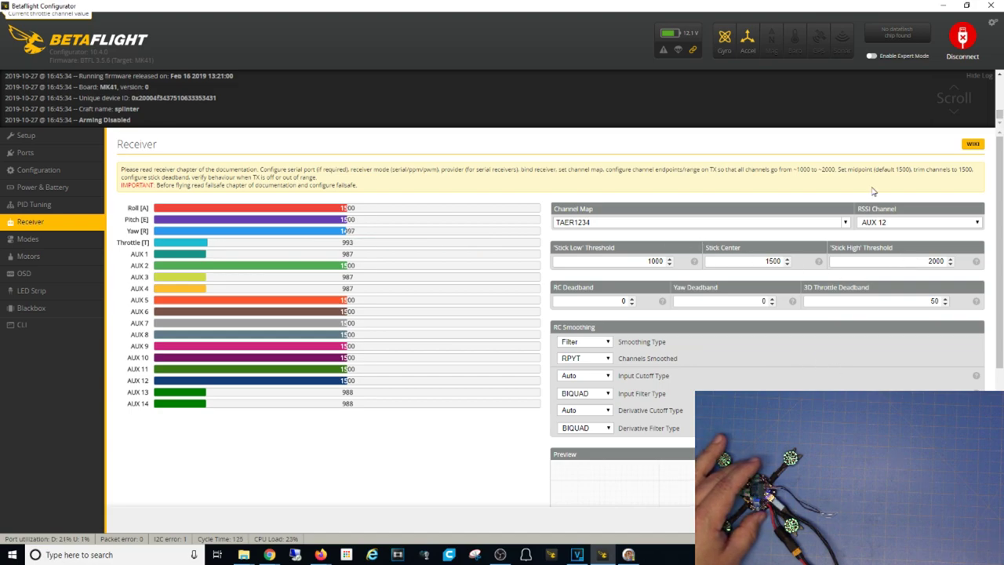
click(846, 224)
click(806, 234)
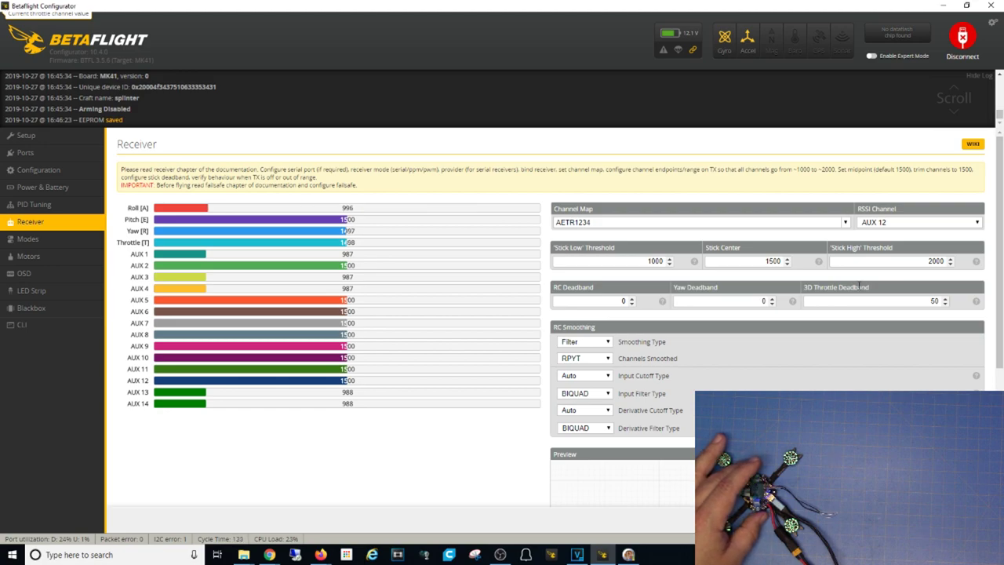
click(843, 222)
click(801, 251)
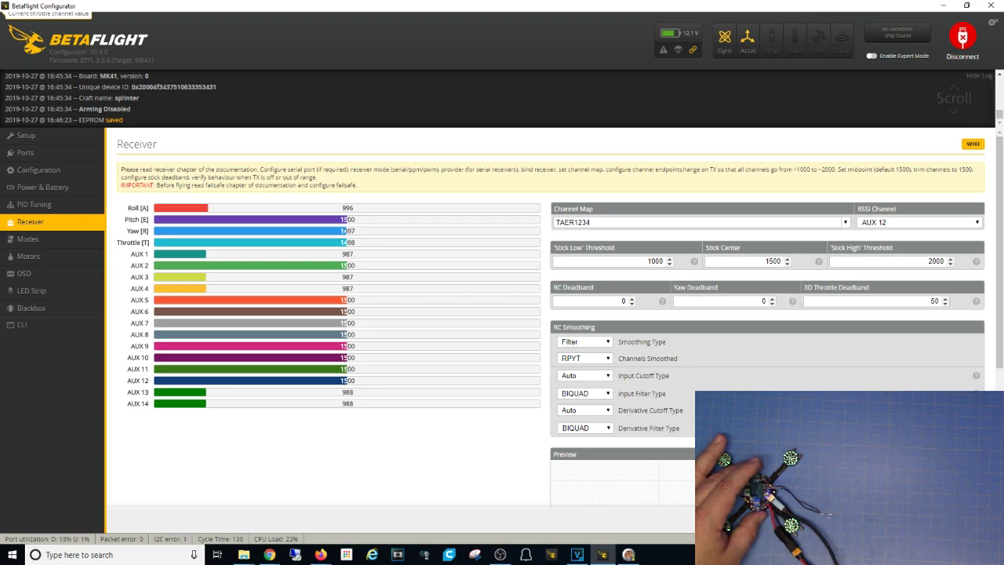
click(957, 519)
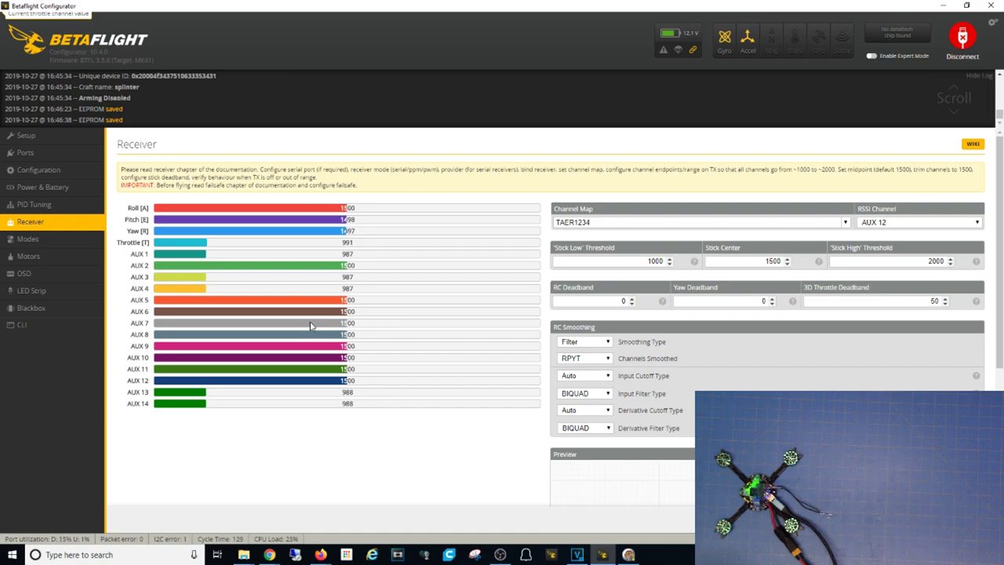
- Check the configured flight modes and add an Air Mode range of 1300 to 1700 on AUX 2
click(76, 243)
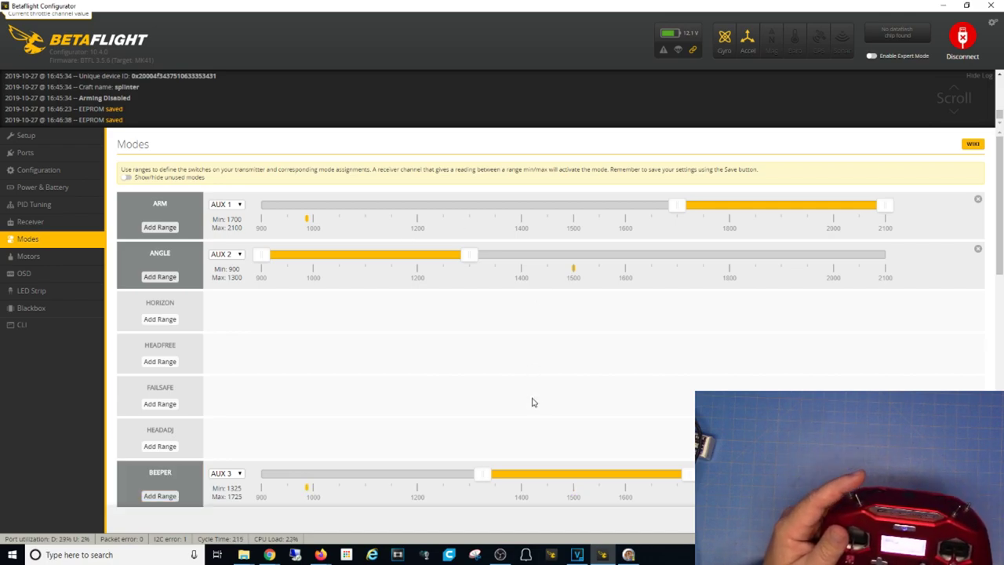
scroll(532, 403, down, 10)
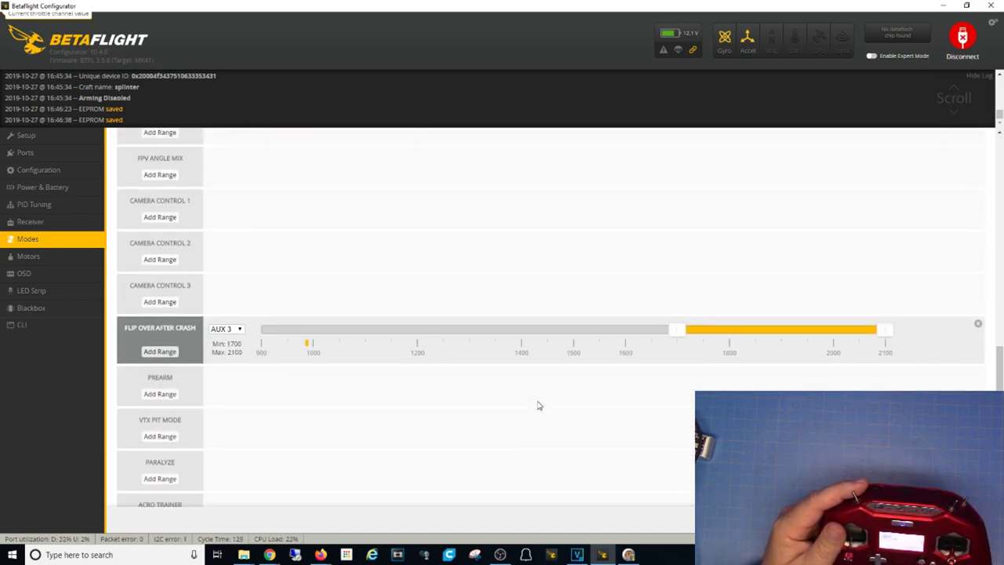
scroll(538, 404, down, 1)
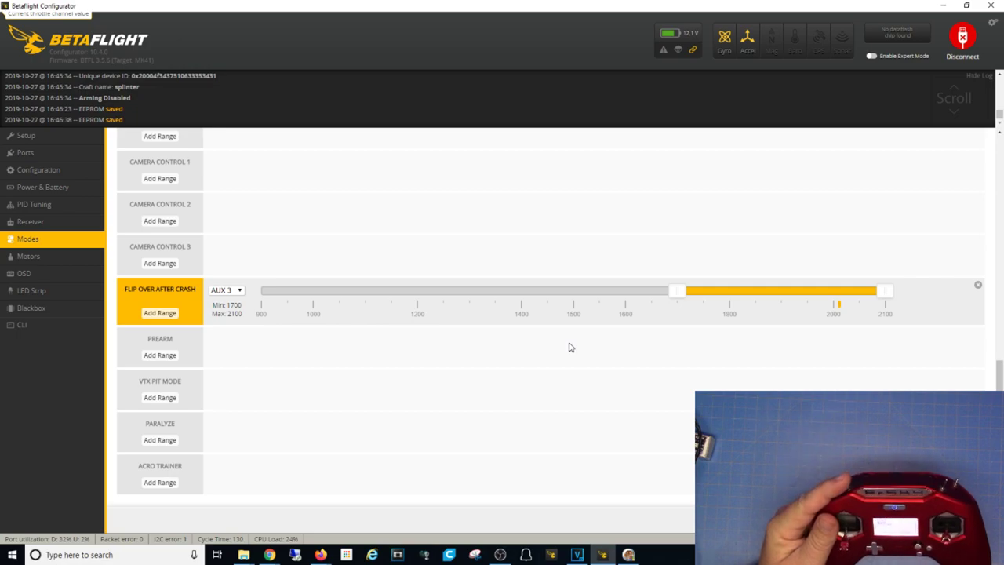
scroll(570, 348, up, 5)
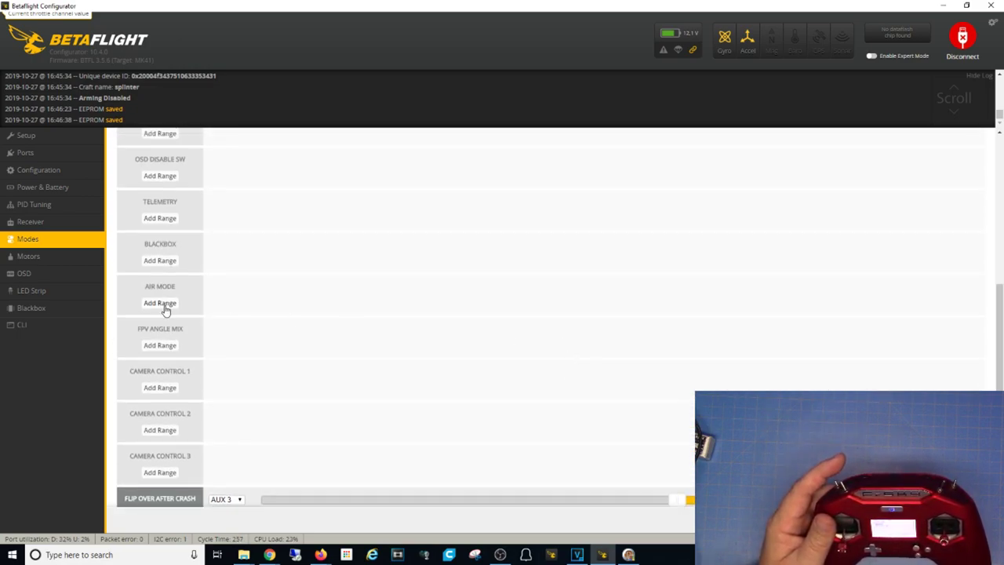
click(161, 304)
click(240, 291)
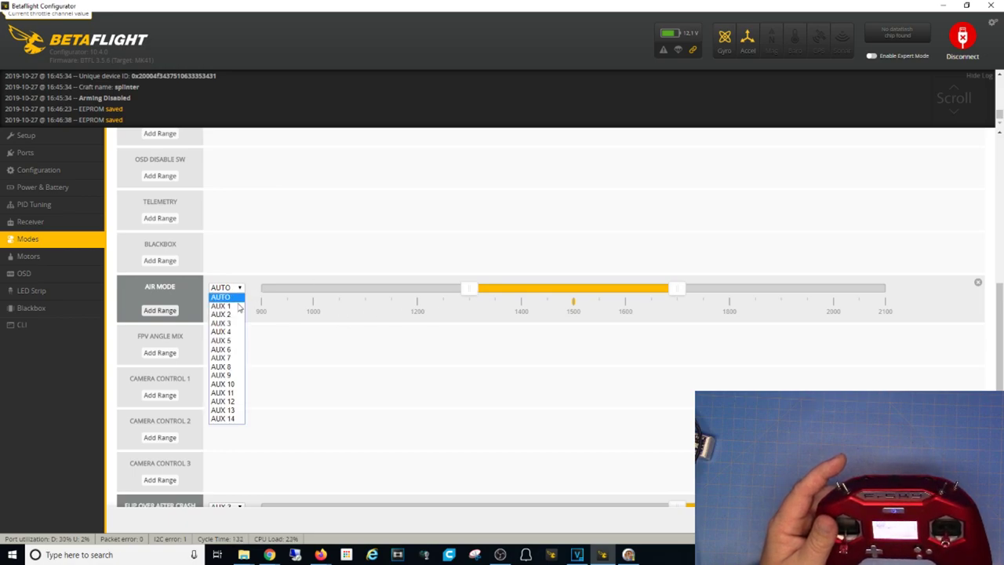
click(239, 314)
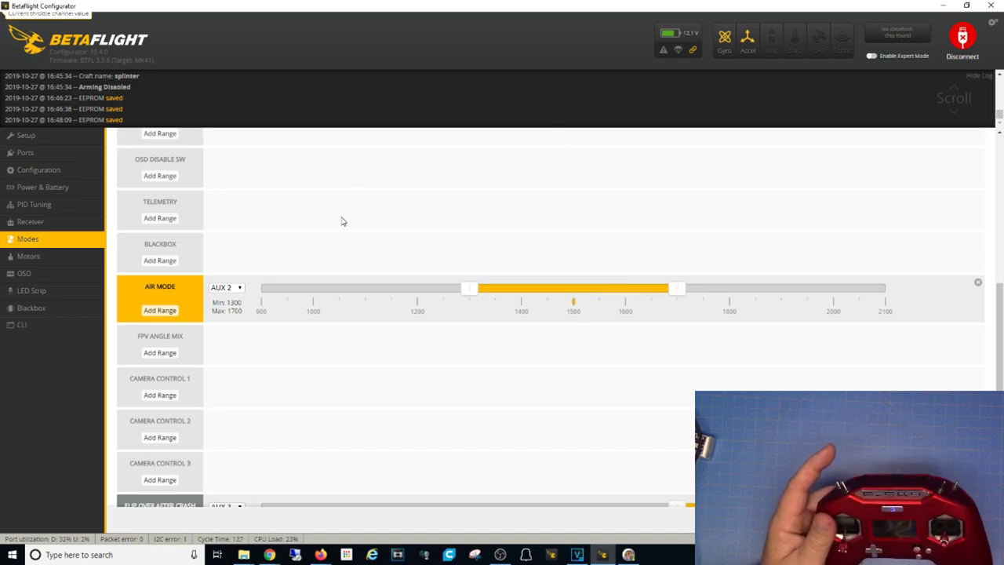
- Hide the unused modes and set the minimum of both the Beeper and Air Mode ranges to 1275
scroll(990, 294, up, 10)
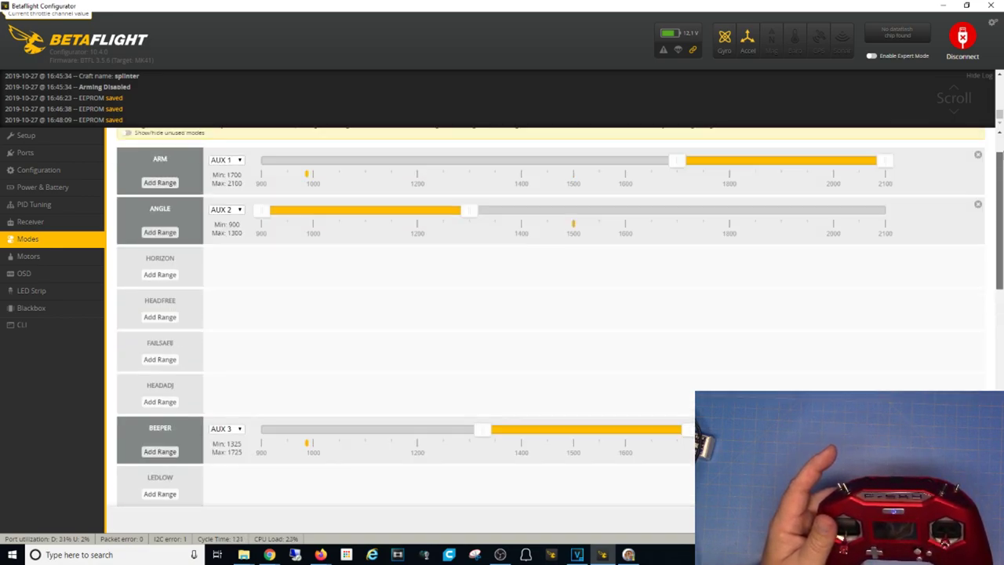
click(126, 178)
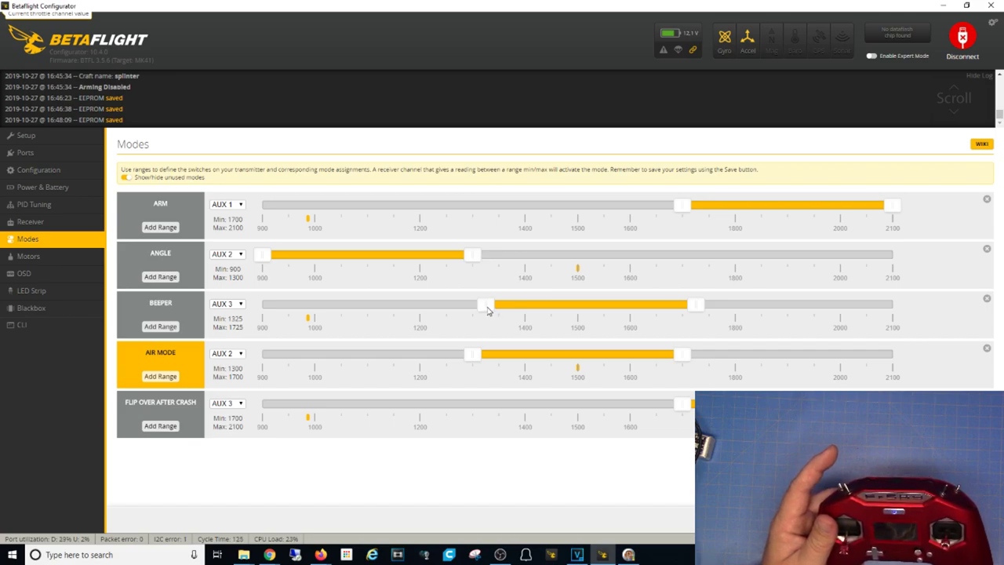
drag(488, 311, 269, 304)
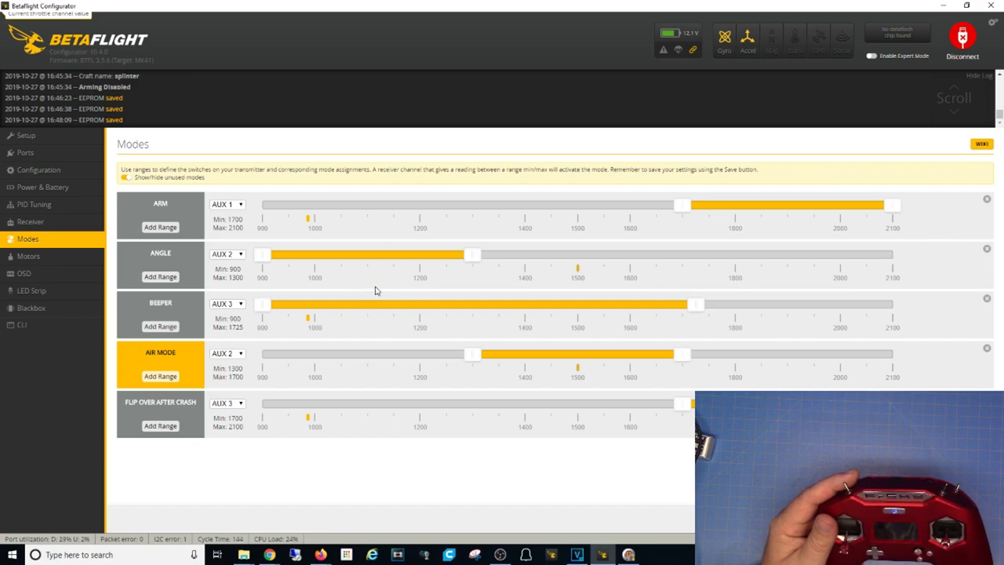
drag(258, 312, 462, 317)
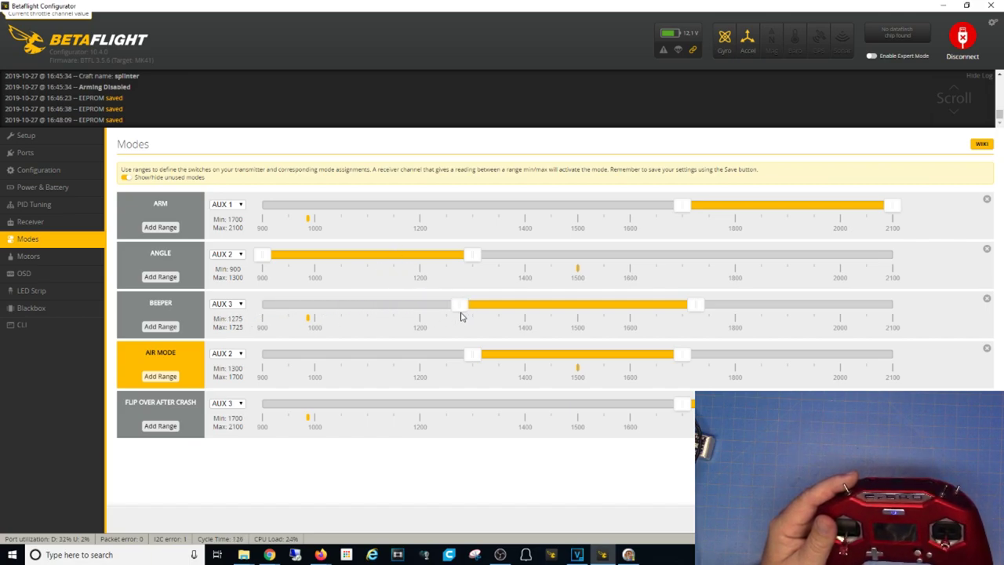
drag(457, 354, 261, 357)
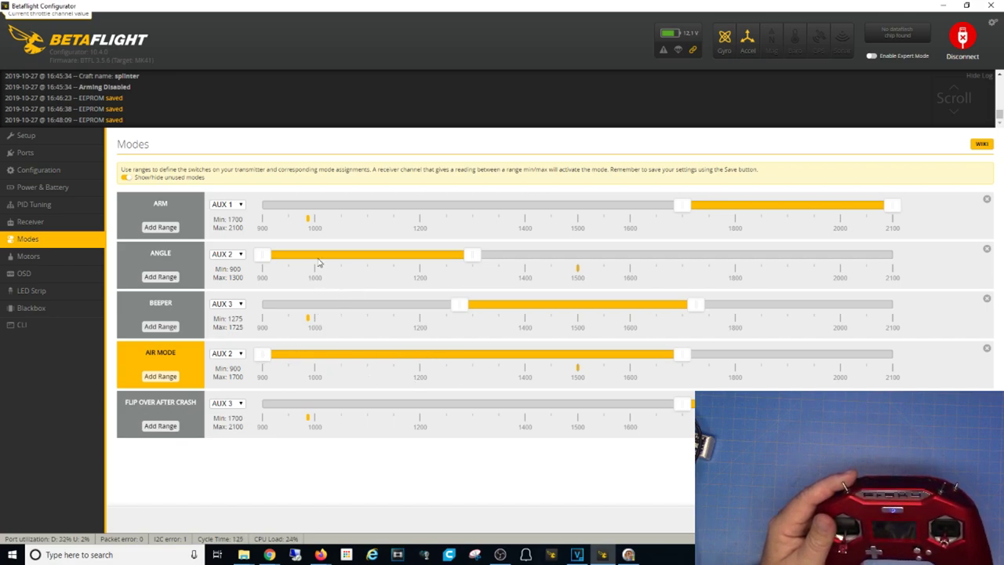
drag(268, 358, 459, 357)
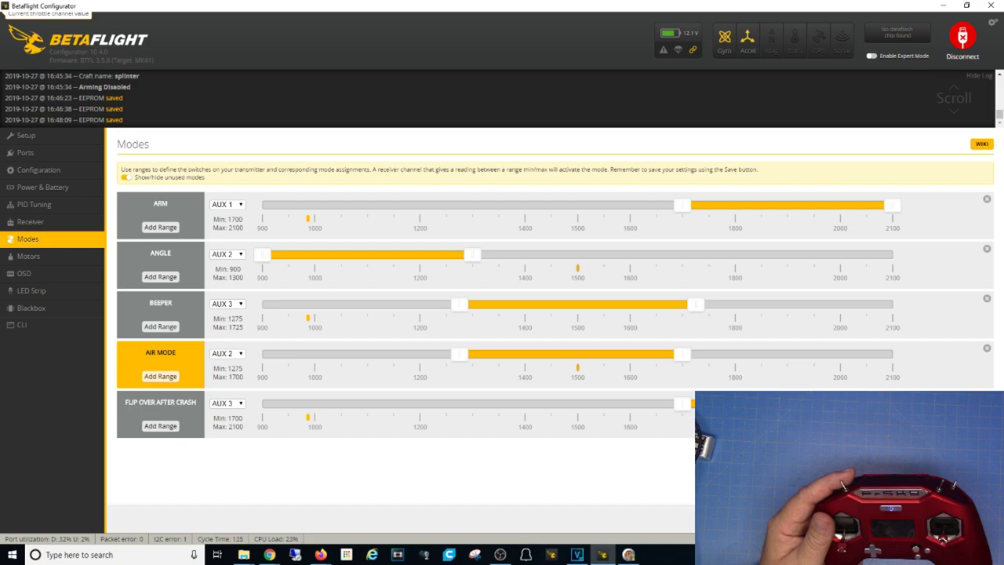
- Enable Avg Cell Voltage in the OSD elements and review the remaining elements and warnings
click(47, 273)
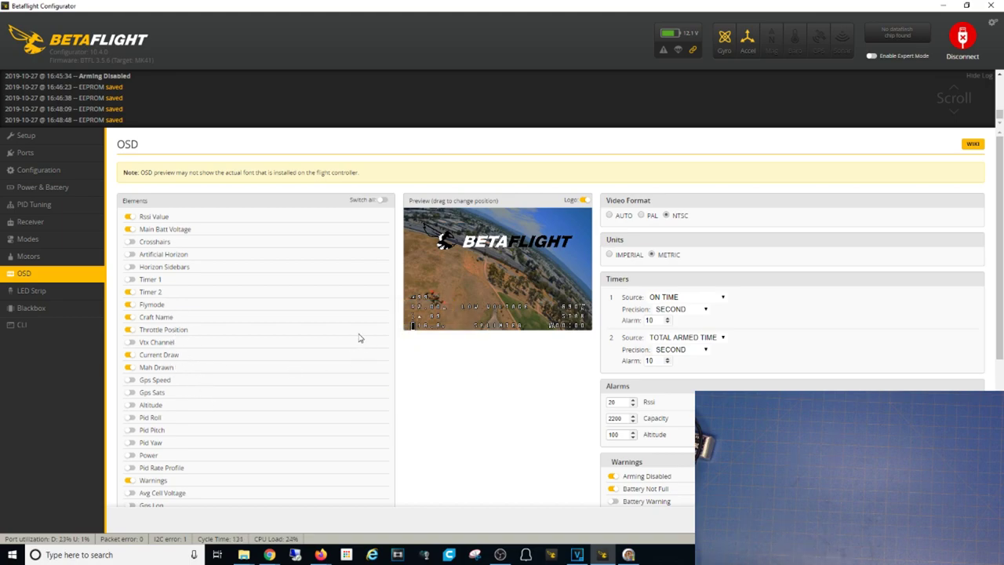
scroll(195, 466, down, 1)
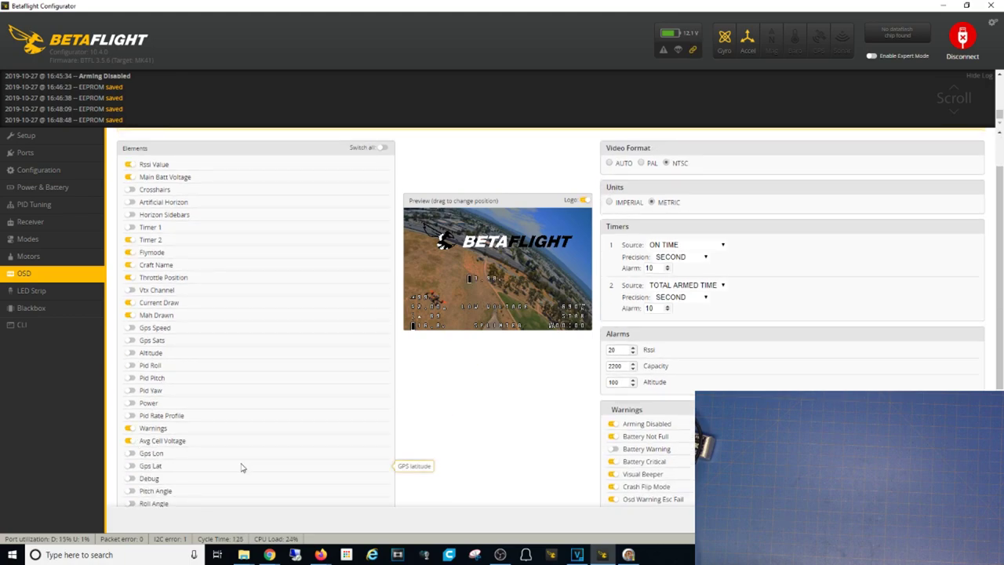
scroll(242, 468, down, 3)
scroll(241, 468, down, 1)
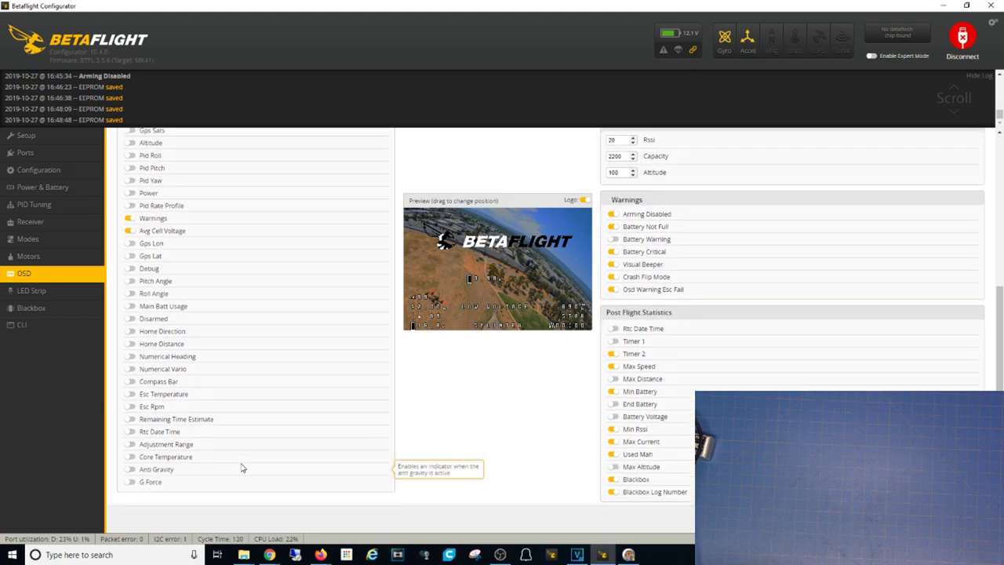
scroll(250, 463, up, 3)
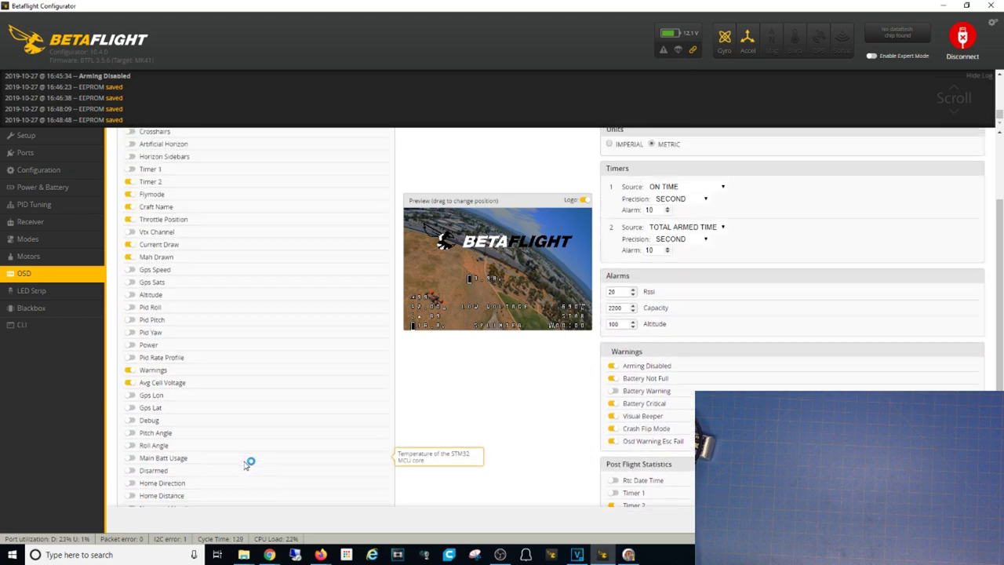
scroll(676, 418, down, 2)
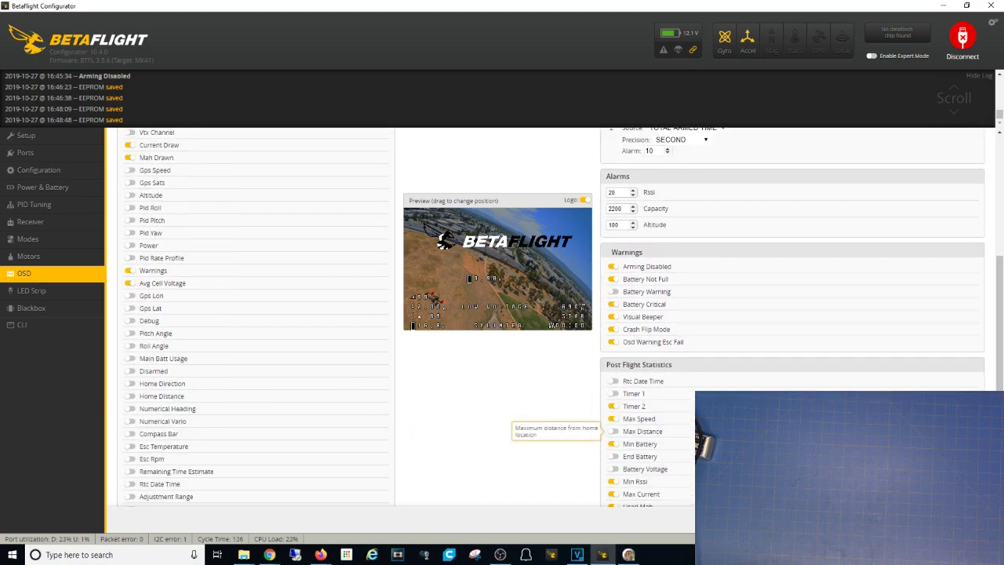
- Turn off Max Speed and Timer 2 in the OSD post flight statistics
scroll(594, 363, down, 1)
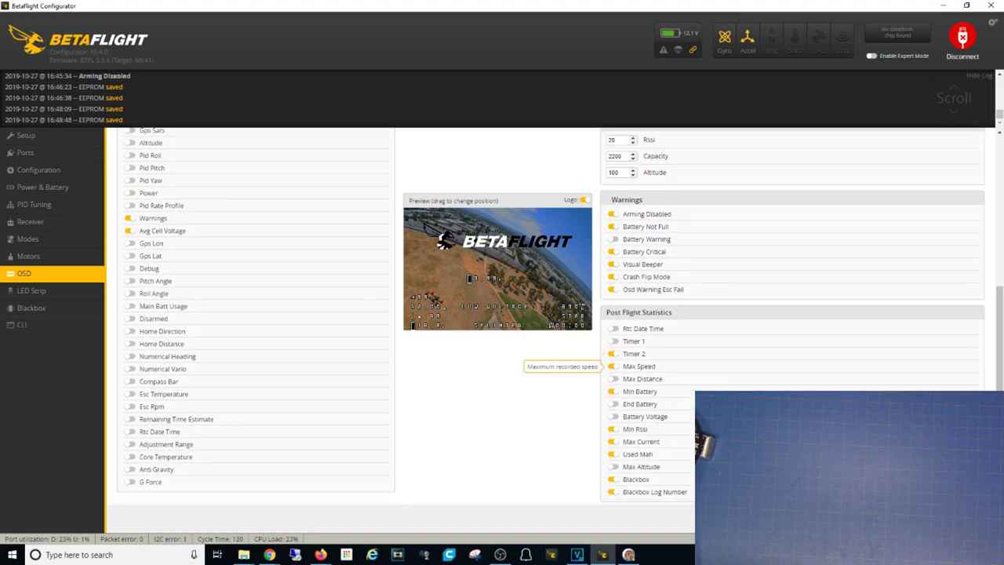
click(612, 366)
click(612, 353)
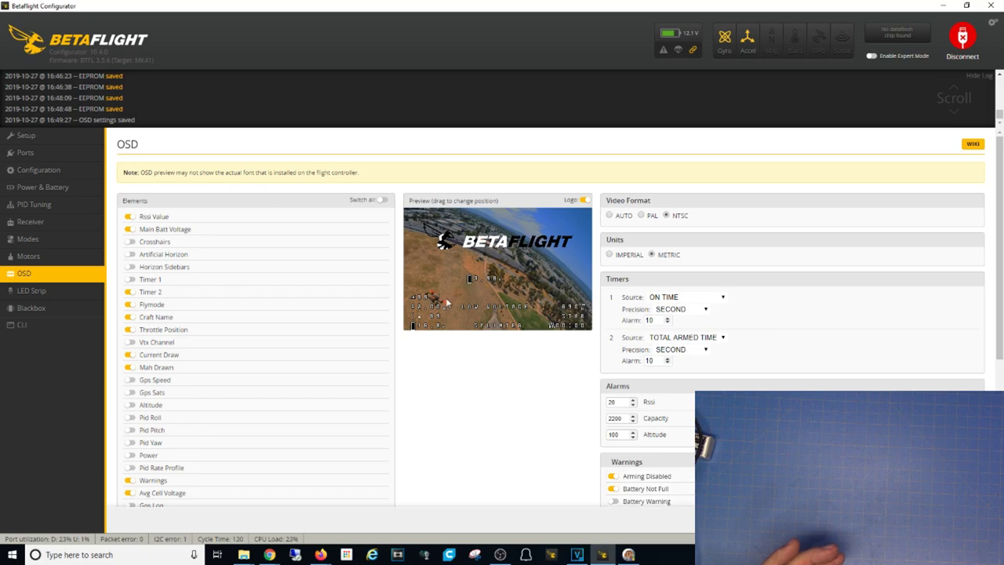
- In the OSD preview, place current draw above the low voltage warning, average cell voltage above the battery voltage, and the craft name at top centre
mouse_move(426, 310)
mouse_down()
mouse_move(477, 315)
mouse_move(491, 302)
mouse_up()
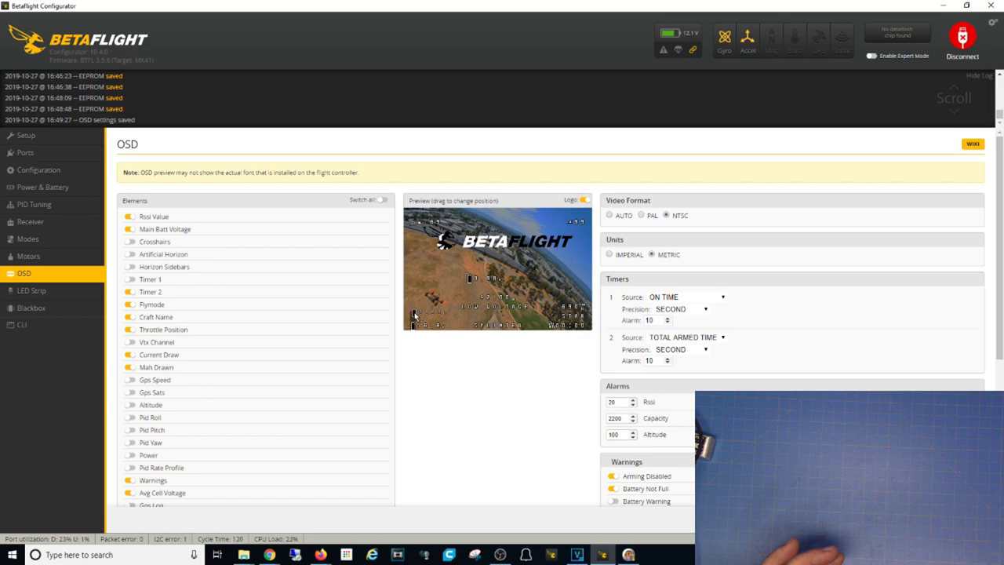
drag(424, 318, 424, 318)
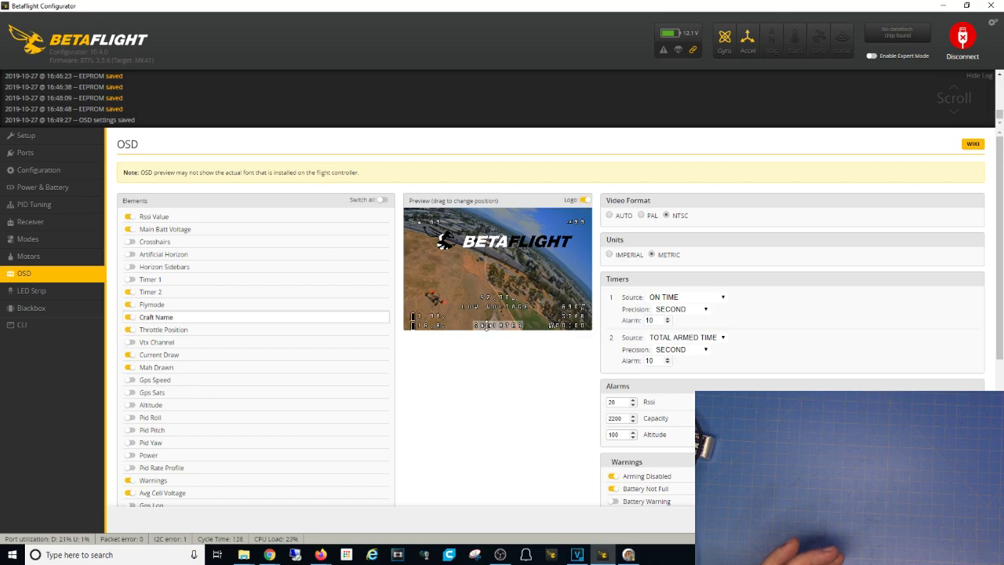
drag(488, 322, 483, 221)
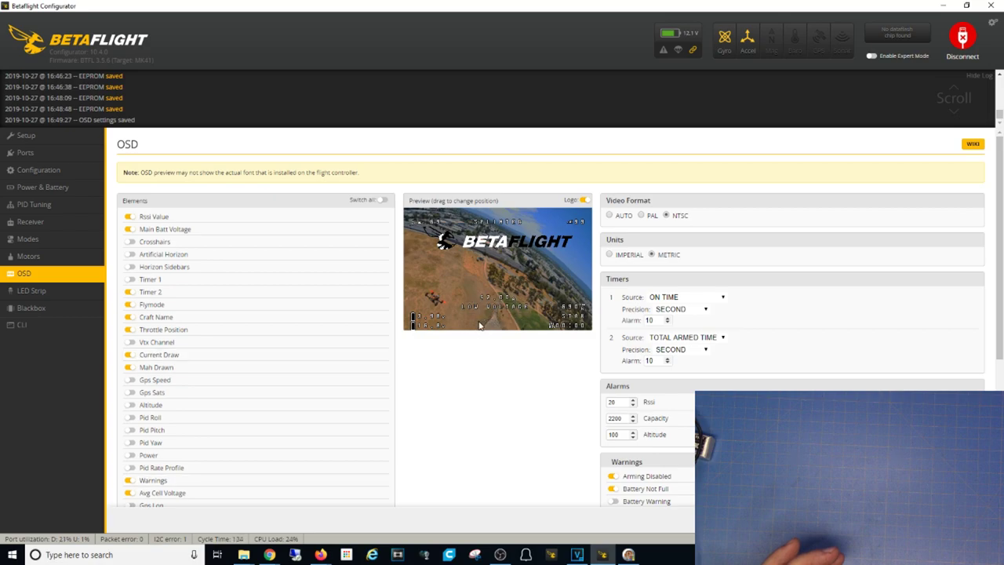
- Move the current draw and mAh drawn elements to the bottom row of the OSD preview and save the layout
drag(493, 297, 505, 325)
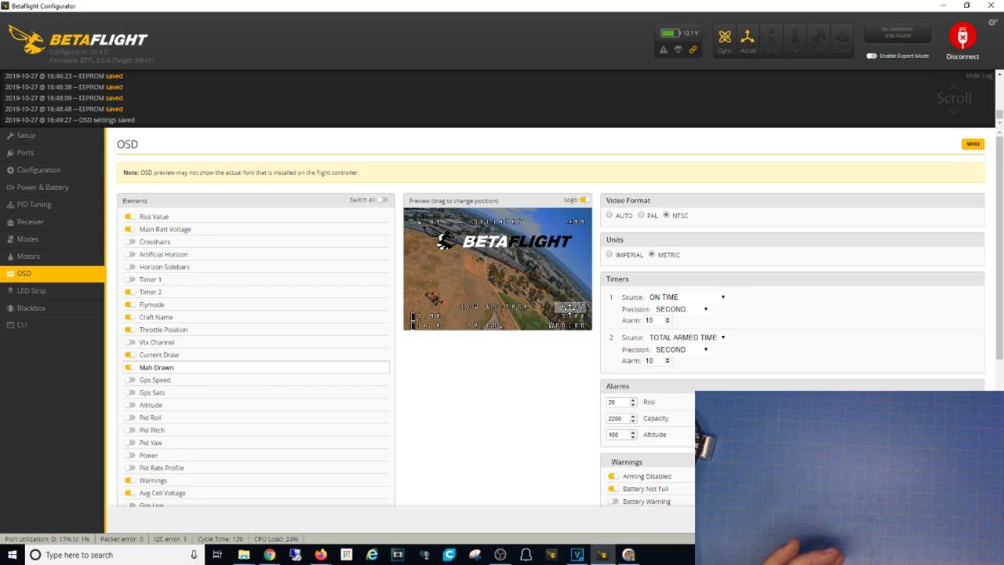
mouse_move(570, 308)
mouse_down()
mouse_move(513, 327)
mouse_move(533, 325)
mouse_up()
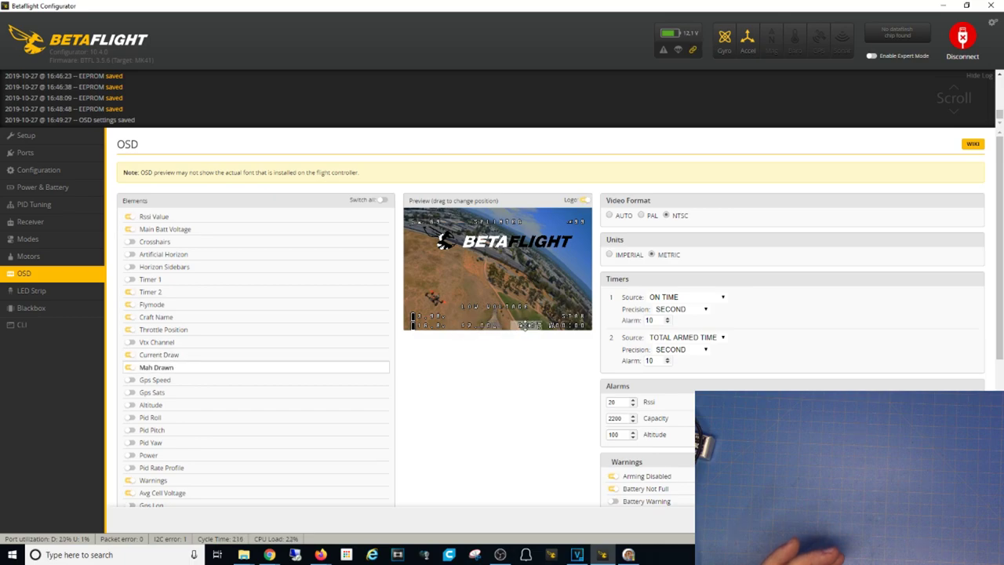
drag(524, 324, 508, 330)
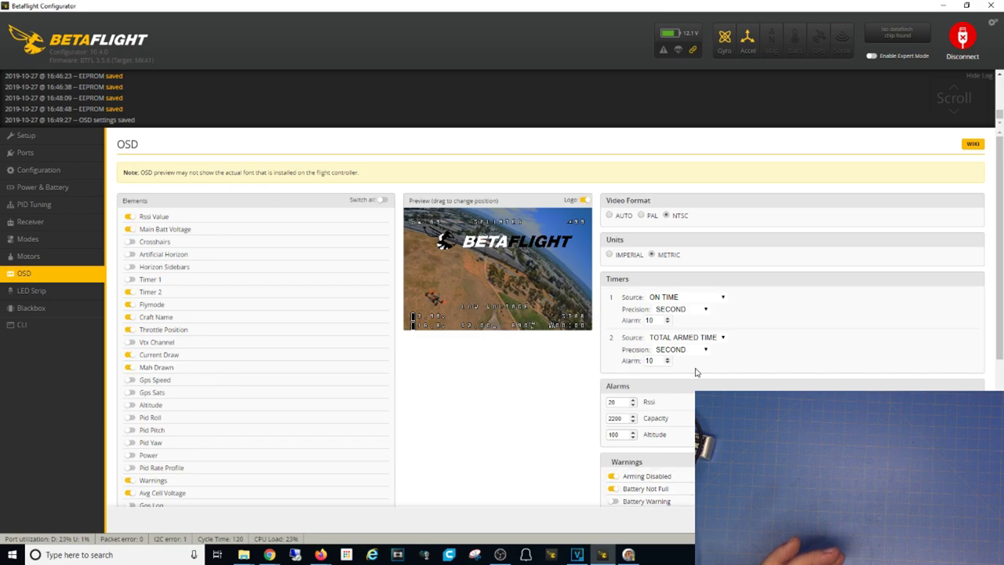
click(959, 522)
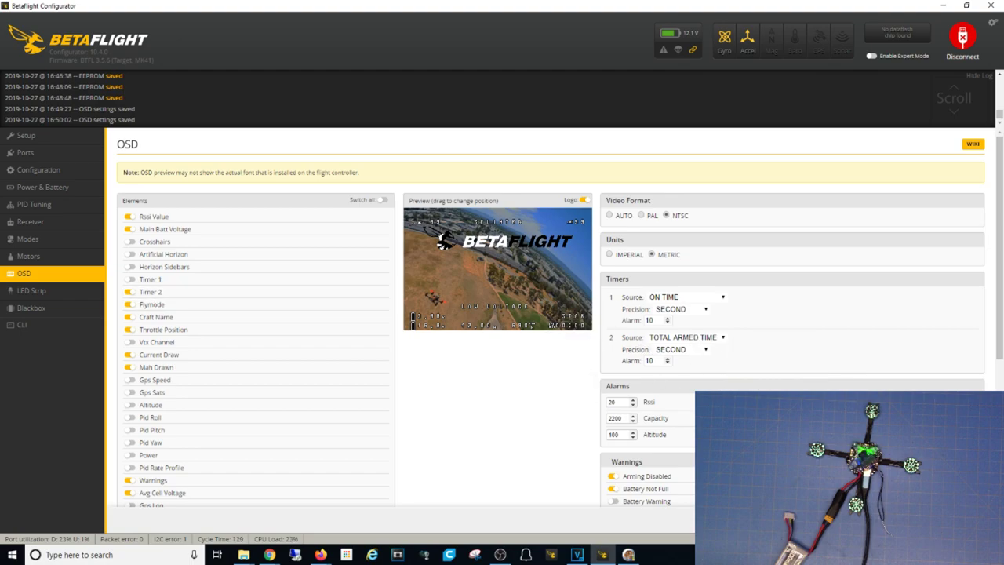
- Select the Vision preset in the OSD font manager and upload that font to the flight controller
click(902, 522)
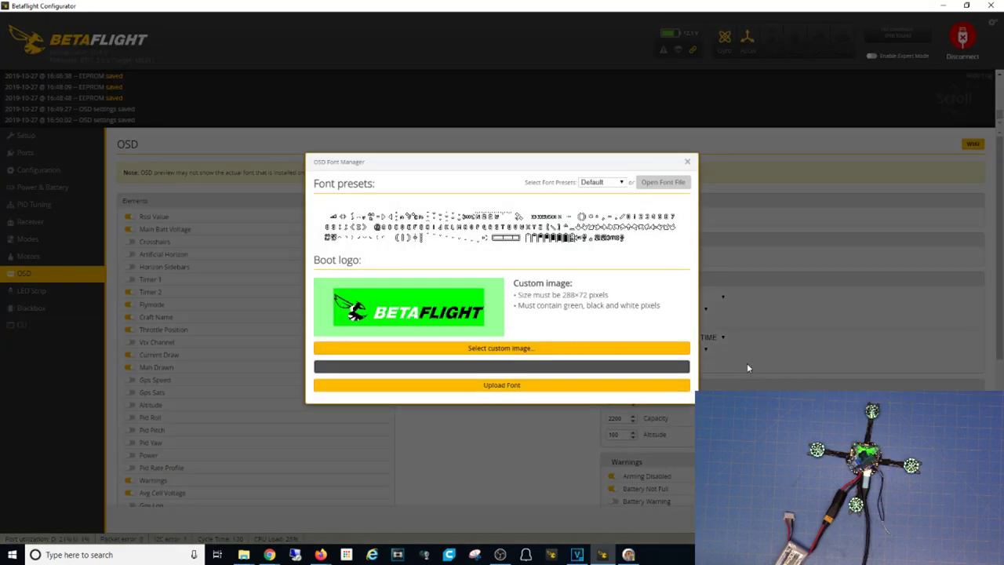
click(624, 182)
click(604, 255)
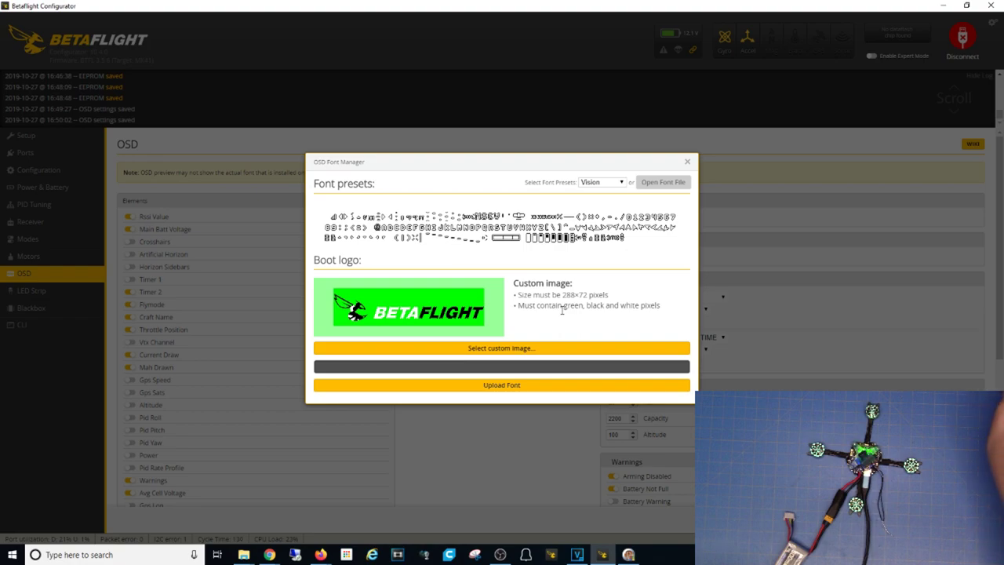
click(519, 387)
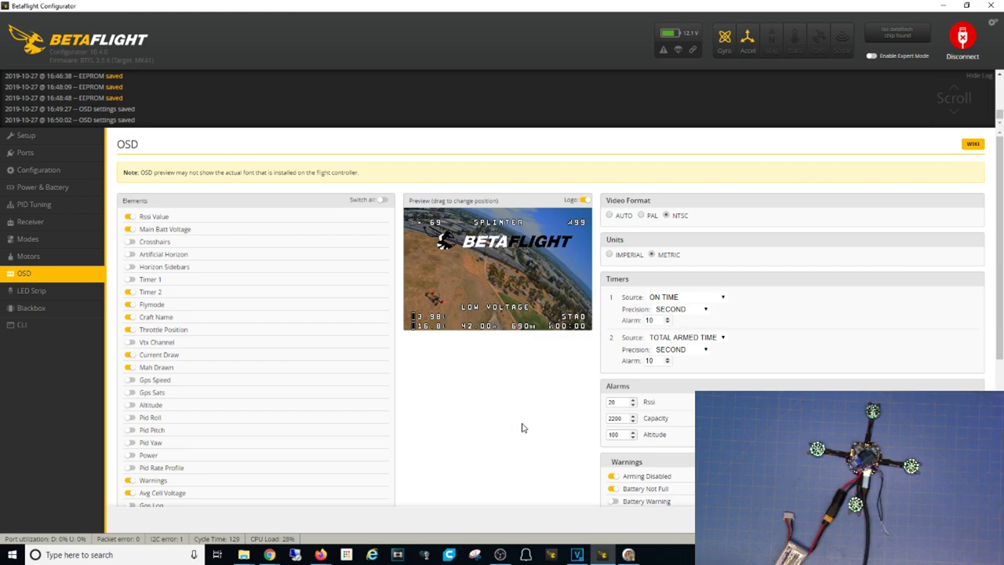
- Reconnect the flight controller and examine the roll, pitch and yaw RC Rate and Super Rate values in the PID tuning settings
click(68, 211)
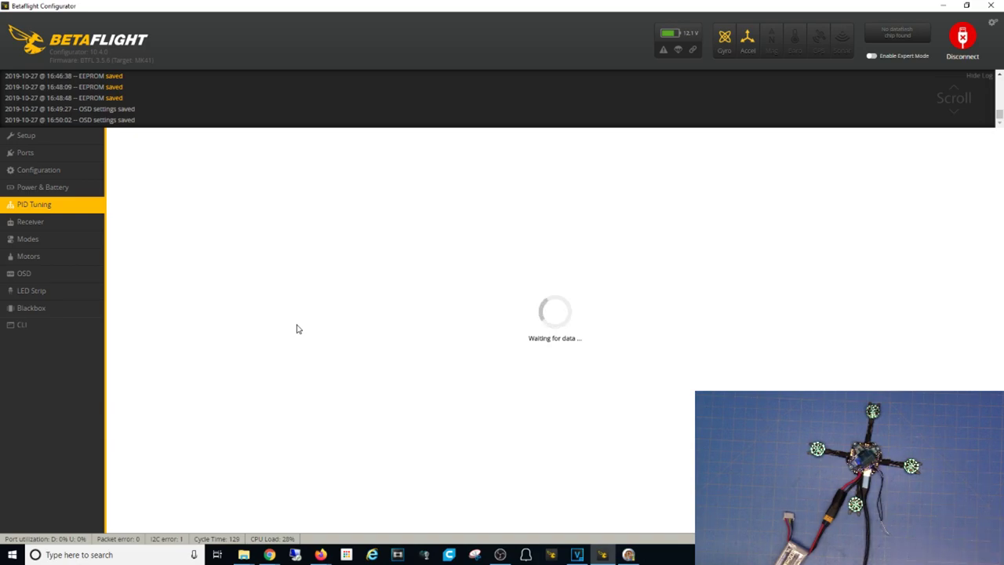
click(962, 40)
click(963, 40)
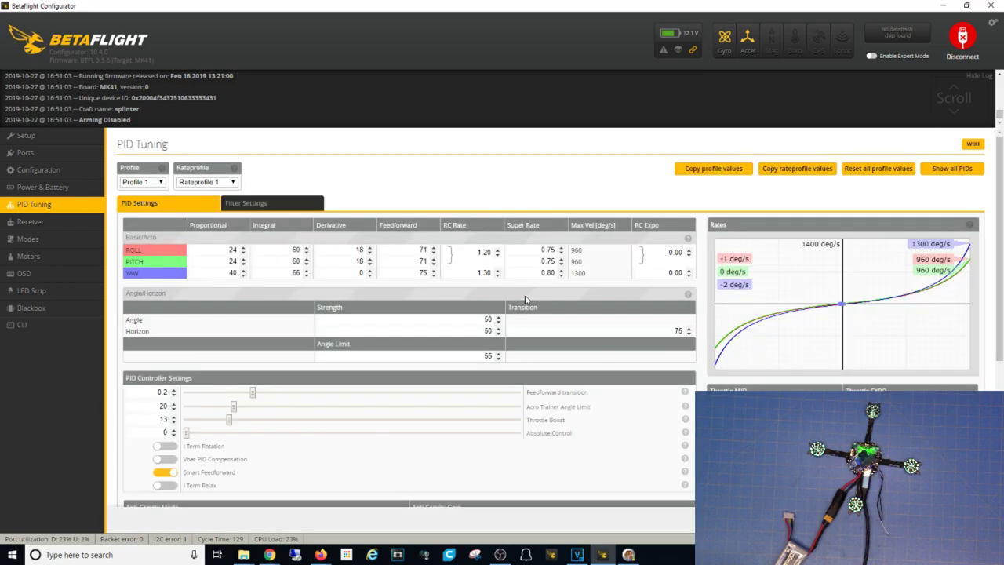
double_click(486, 251)
double_click(483, 273)
double_click(547, 250)
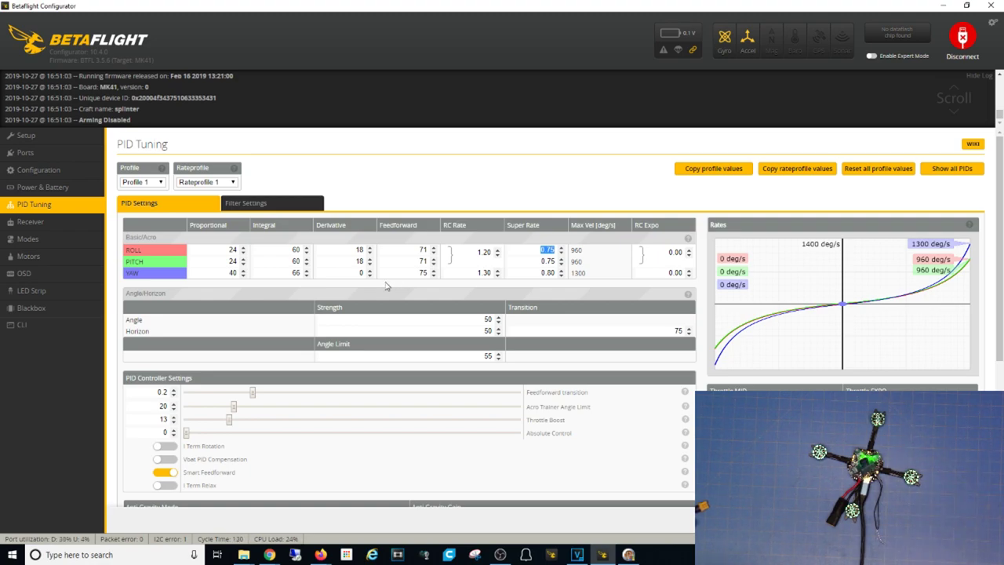
- Check the motor numbering diagram and the mixer's motor direction setting in the configuration
click(59, 262)
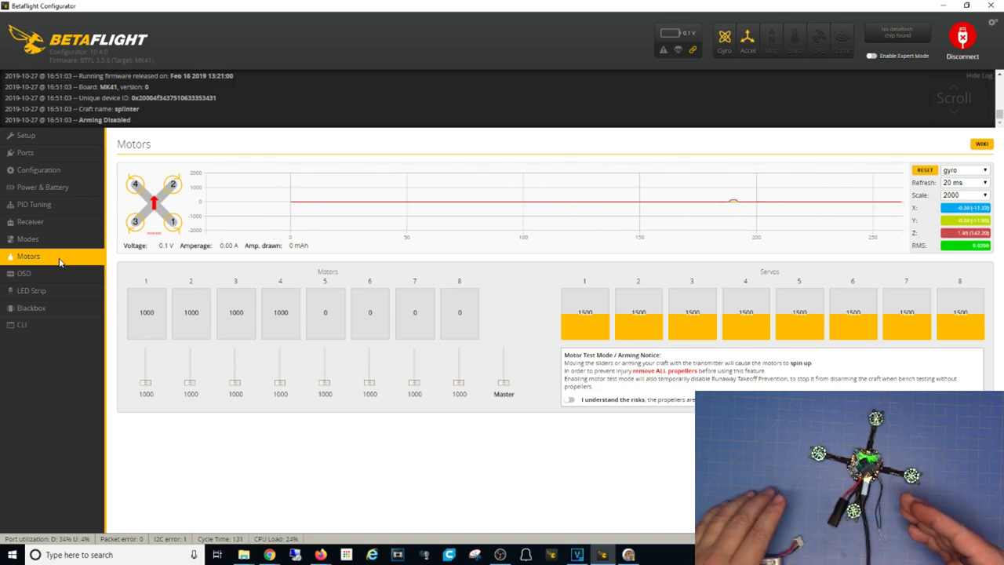
click(43, 169)
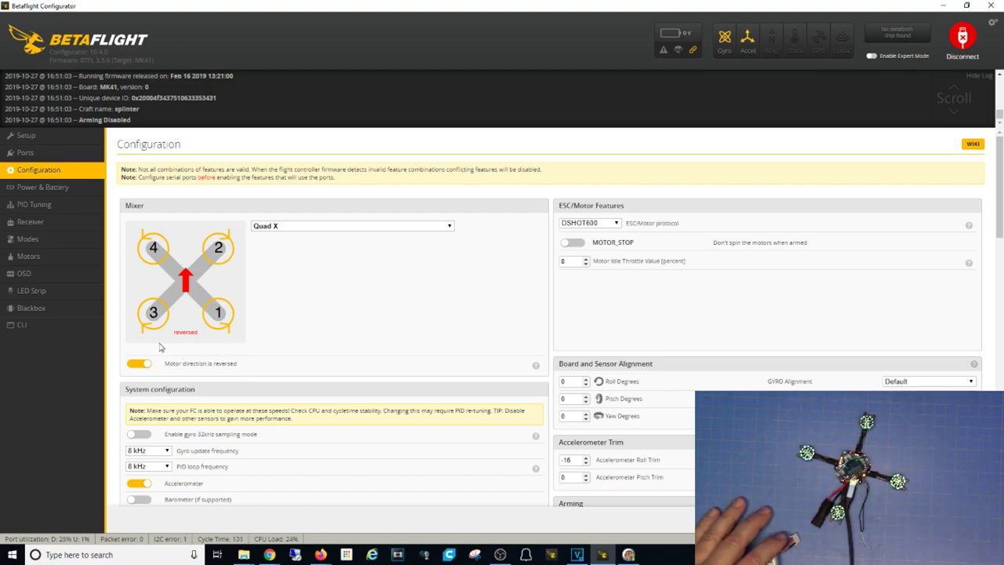
- Enable motor test mode, spin motor 1 at about 1105 and all four motors at about 1089, stop them and disable test mode
click(48, 257)
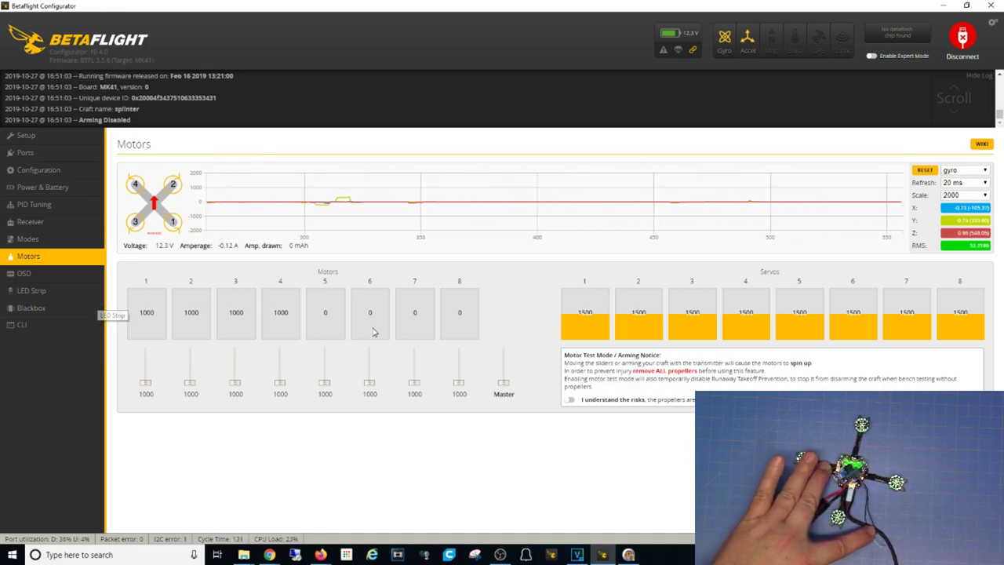
click(570, 400)
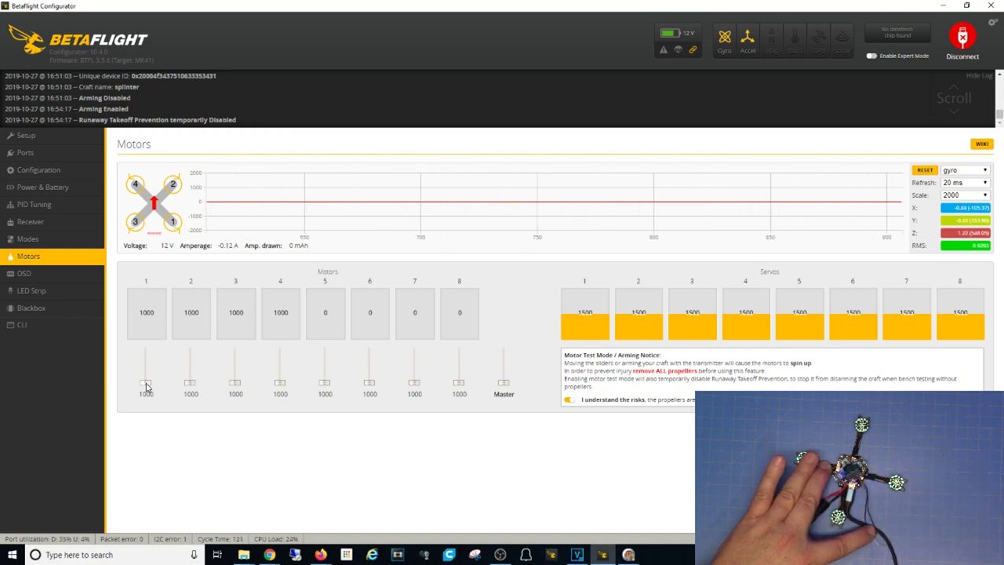
drag(145, 386, 145, 381)
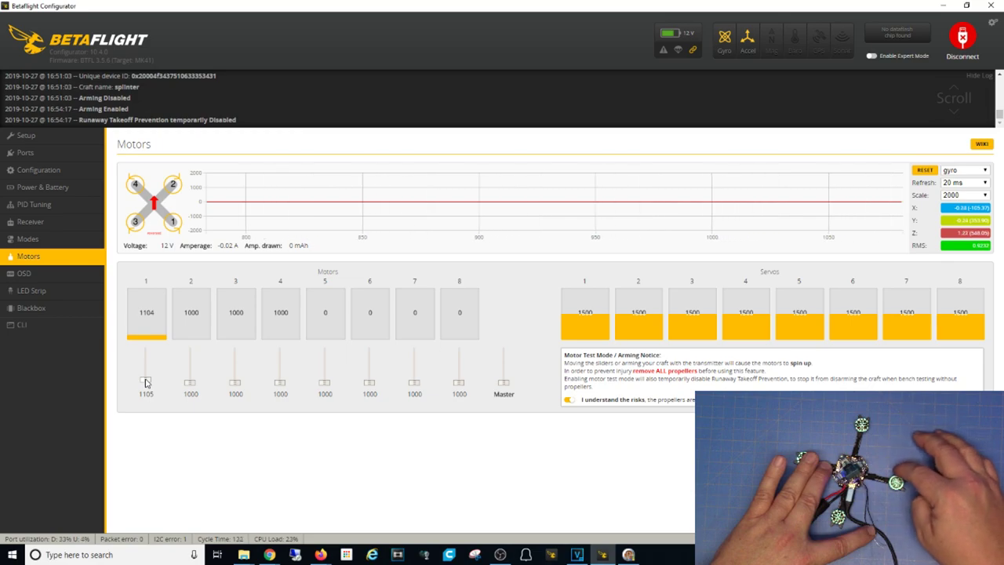
drag(145, 383, 284, 401)
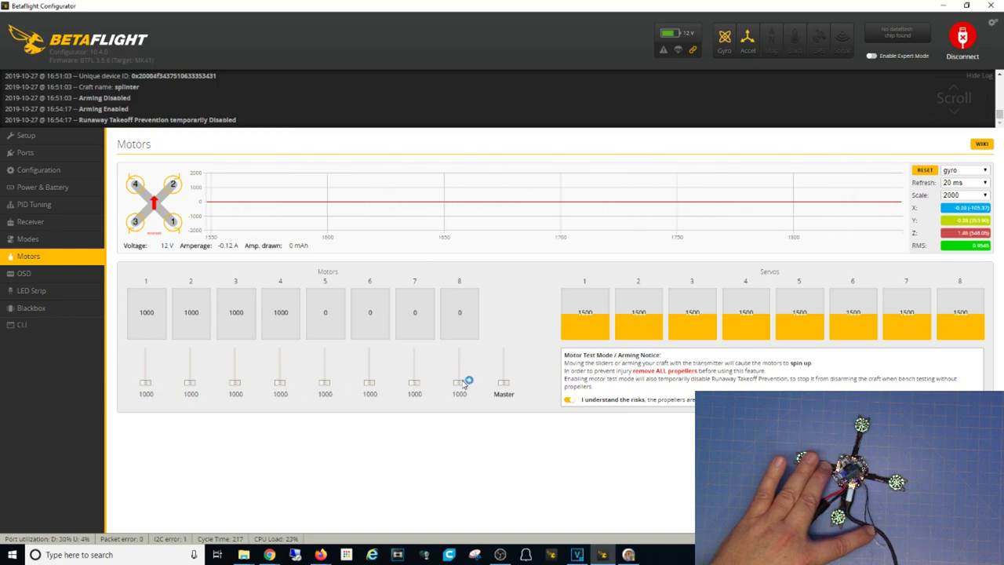
drag(508, 384, 507, 382)
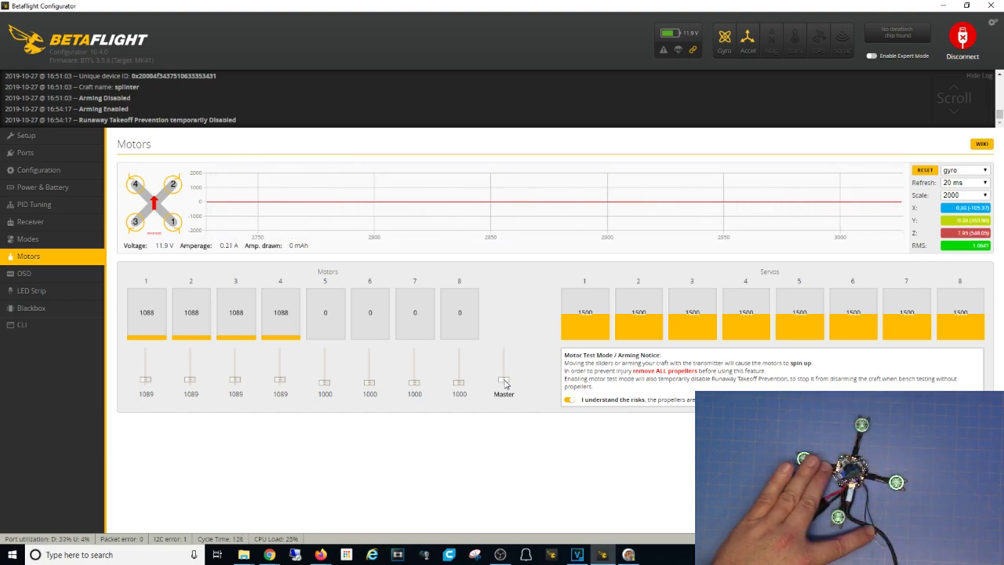
drag(506, 383, 506, 395)
click(569, 399)
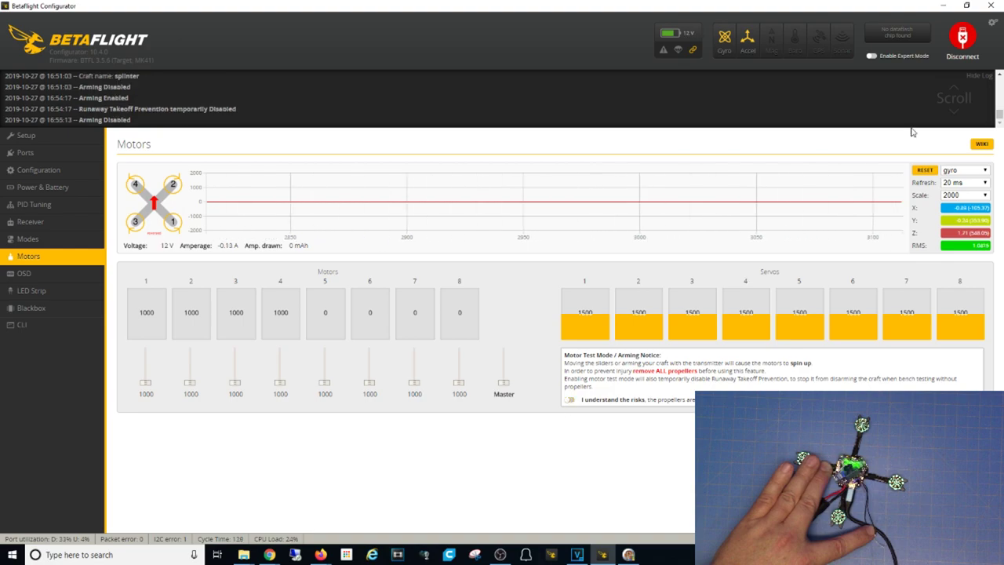
- Disconnect the flight controller from Betaflight, switch to BLHeliSuite, connect on COM 11 at 115200 baud and read the ESC setup
click(963, 40)
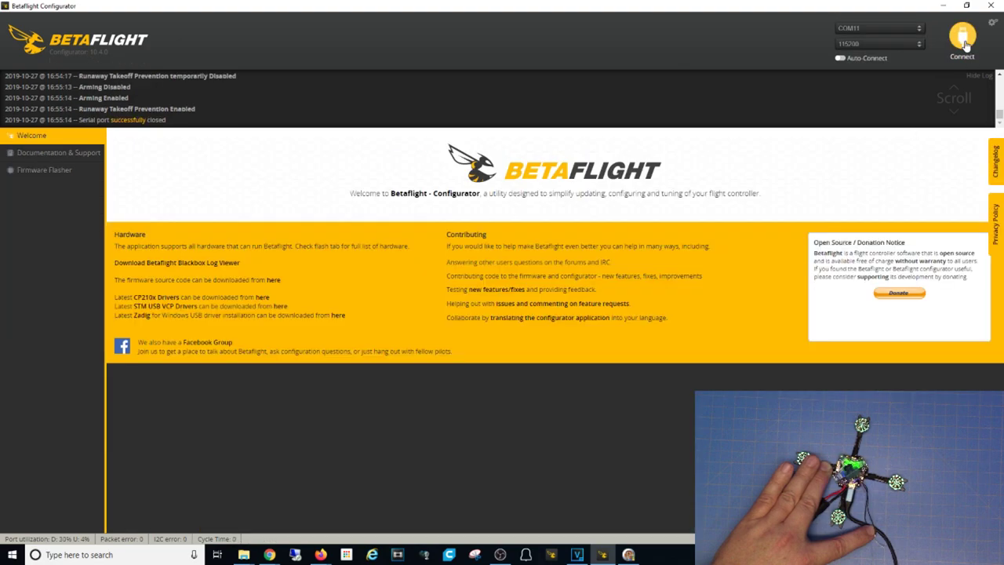
click(628, 554)
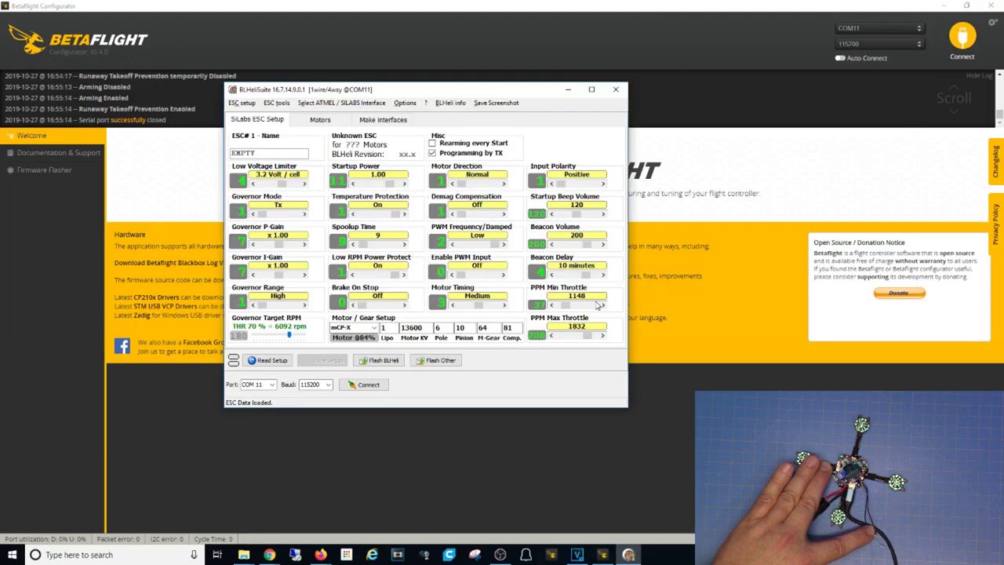
click(362, 384)
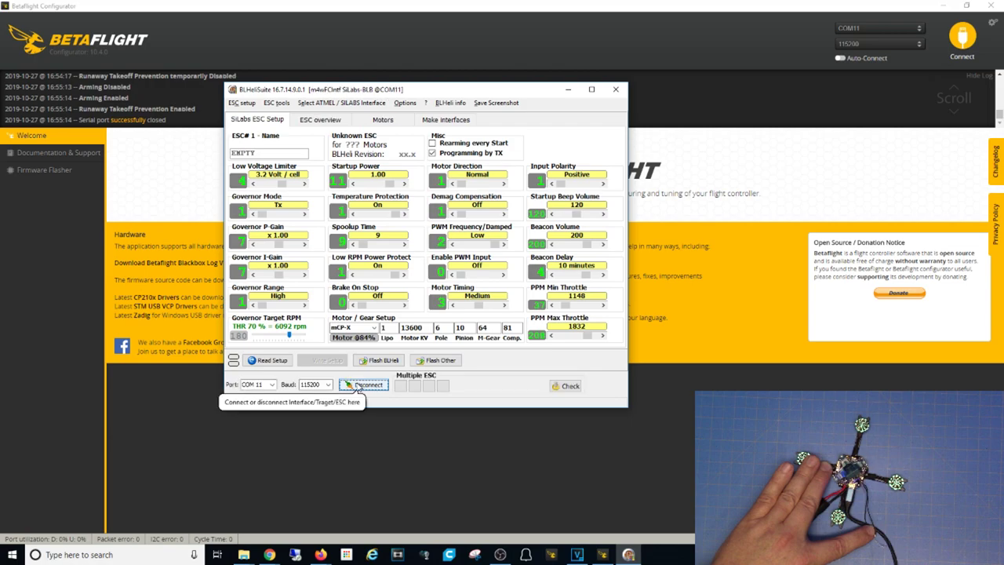
click(272, 361)
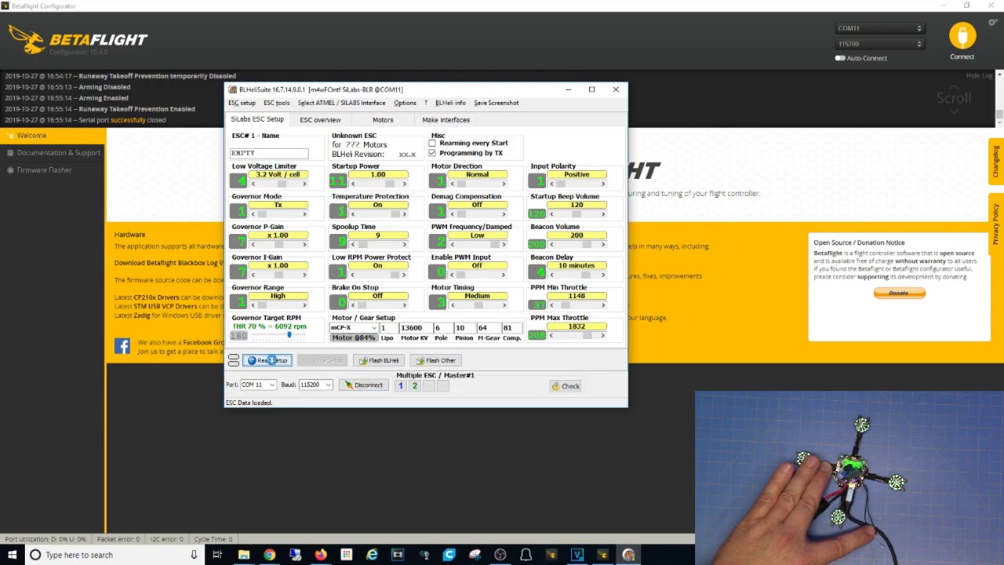
click(425, 325)
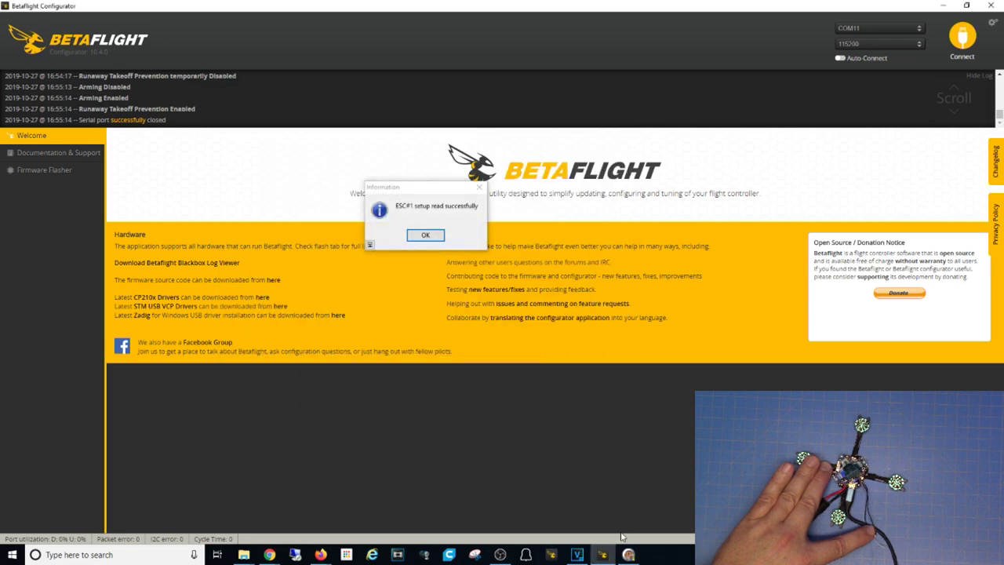
click(630, 555)
click(426, 235)
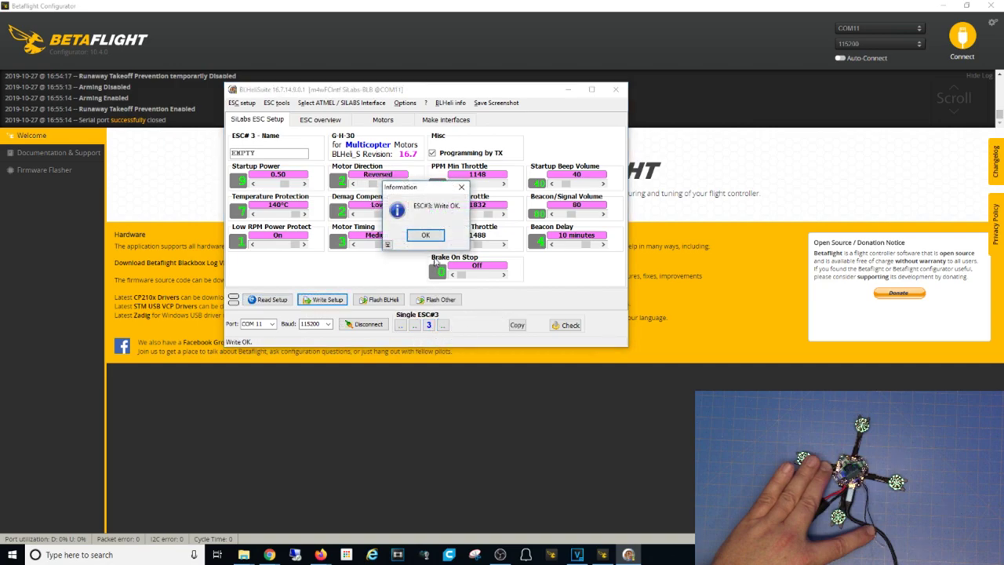
- Write the setup with Reversed motor direction to ESC 3 and ESC 4 individually
click(424, 237)
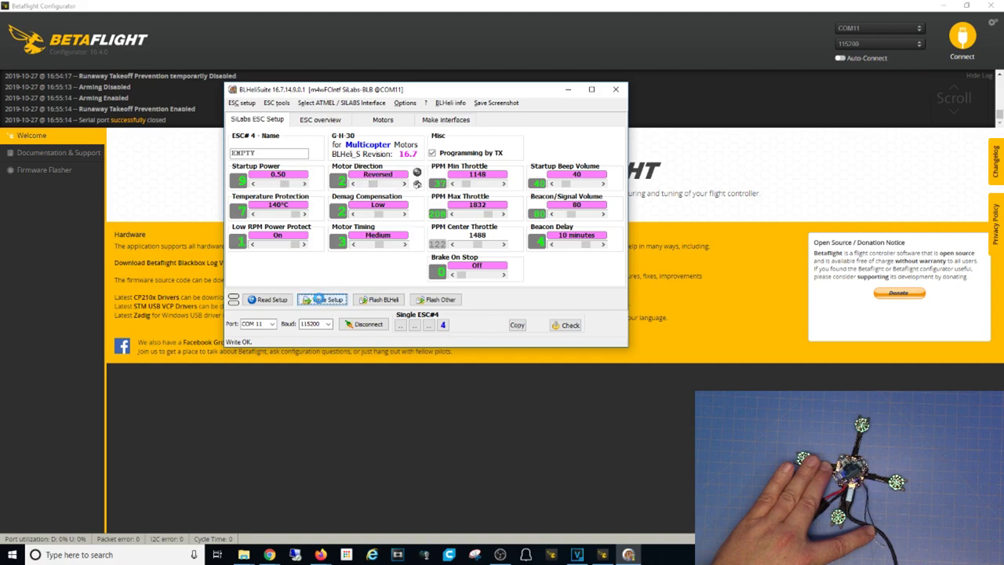
click(317, 299)
click(424, 236)
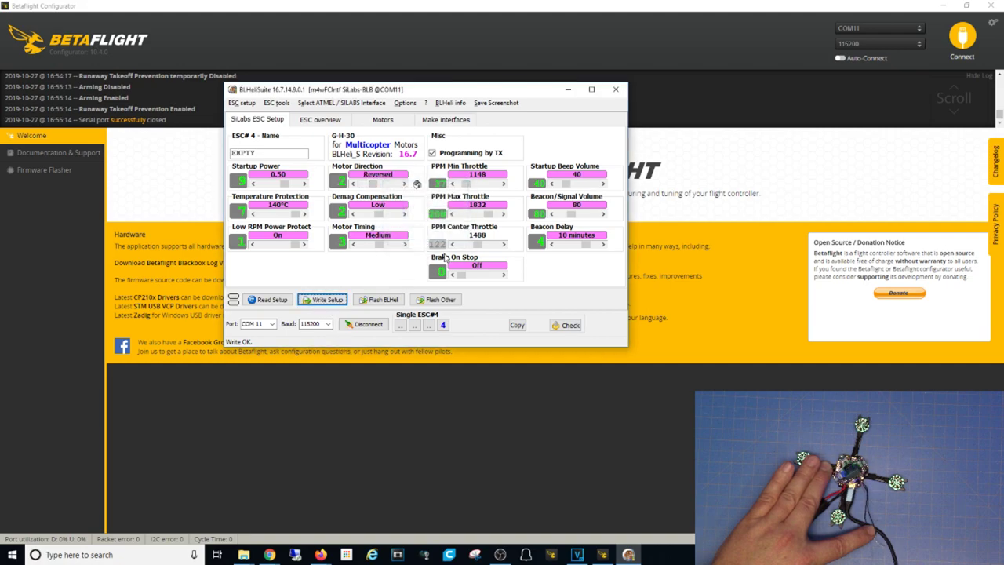
- Enable motor control in BLHeliSuite, spin all four motors together at about 1041 to test their direction, and return to the ESC setup
click(384, 120)
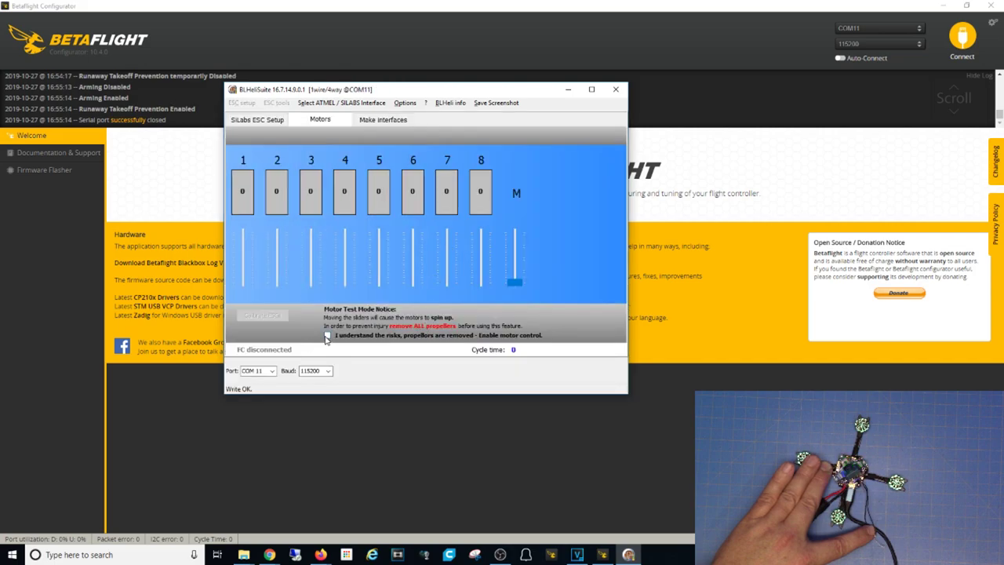
click(328, 336)
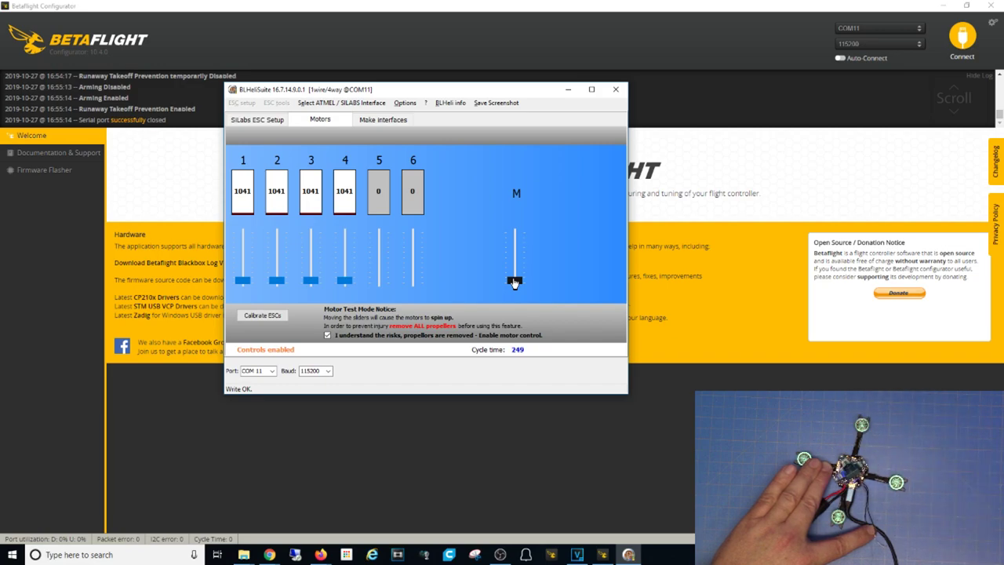
click(269, 119)
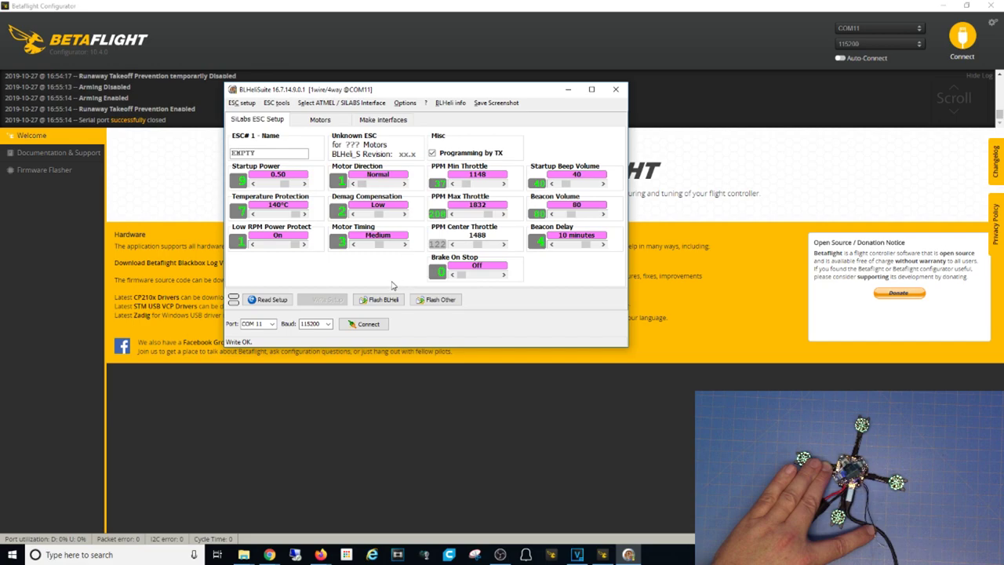